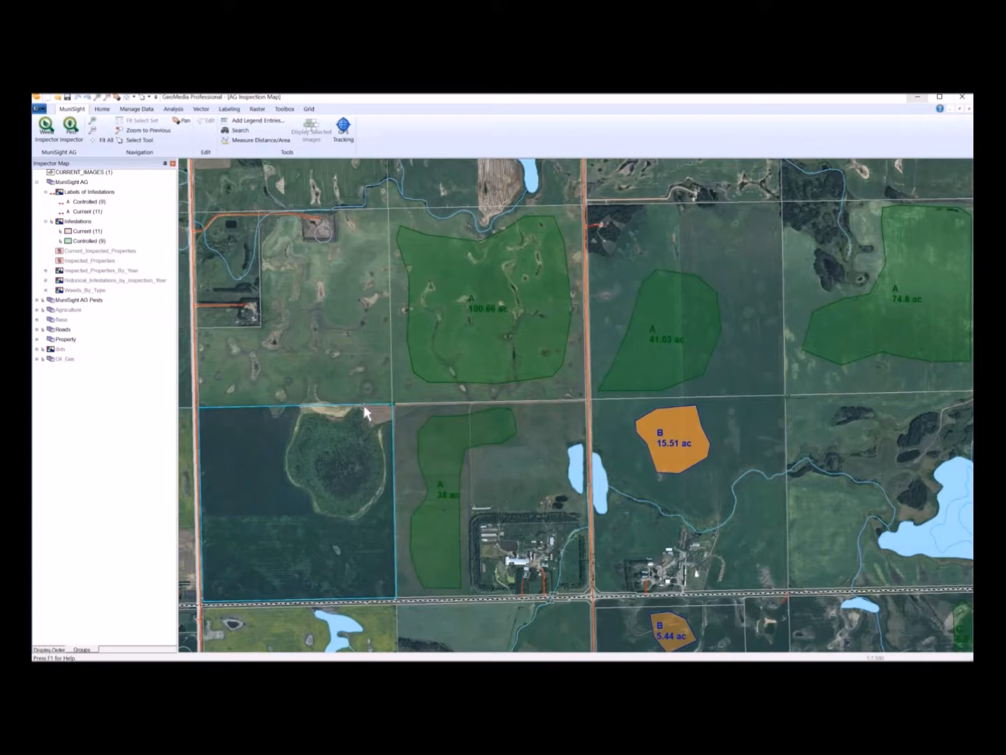
- Open and review the attribute properties of the 100.66 ac infestation polygon, then cancel
left_click(458, 295)
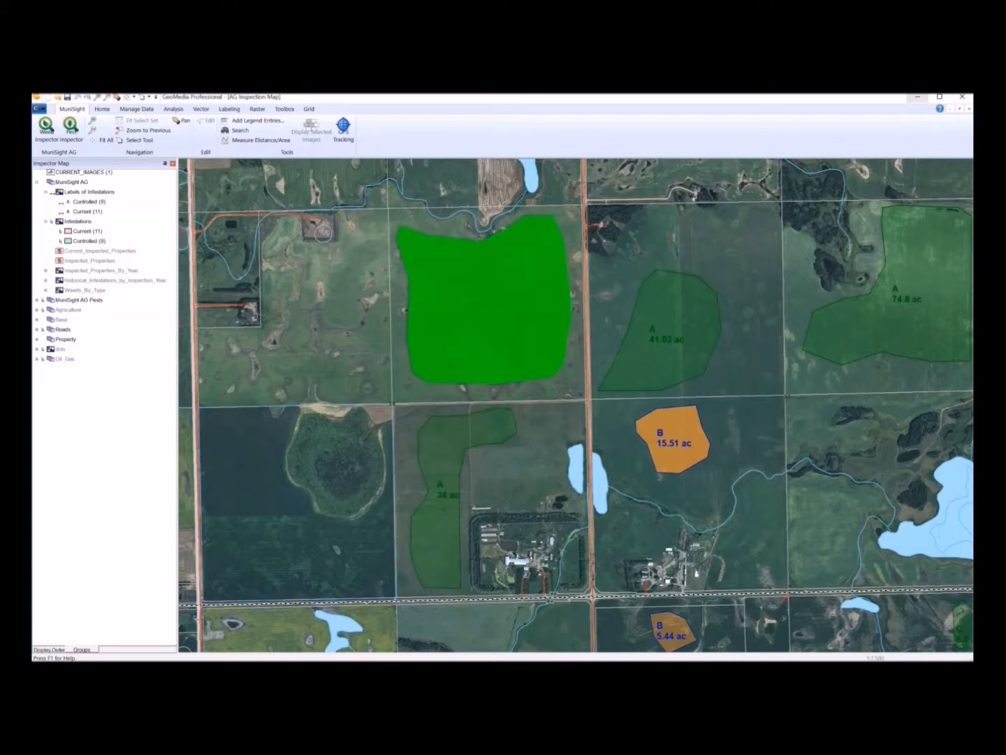
double_click(465, 296)
left_click(498, 334)
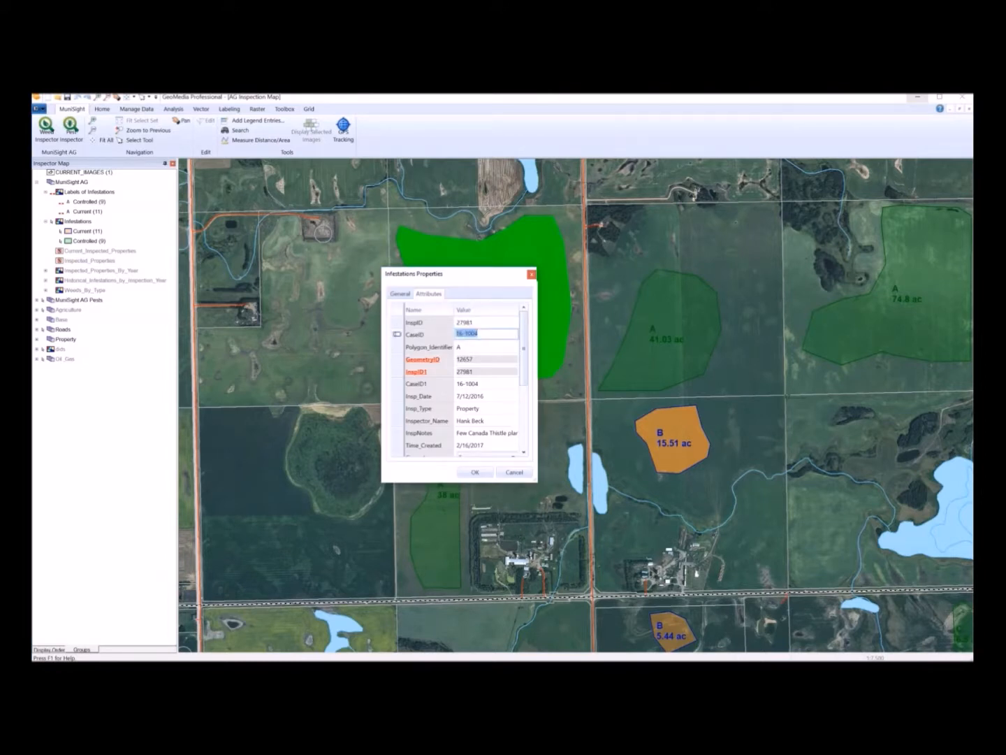
left_click(515, 472)
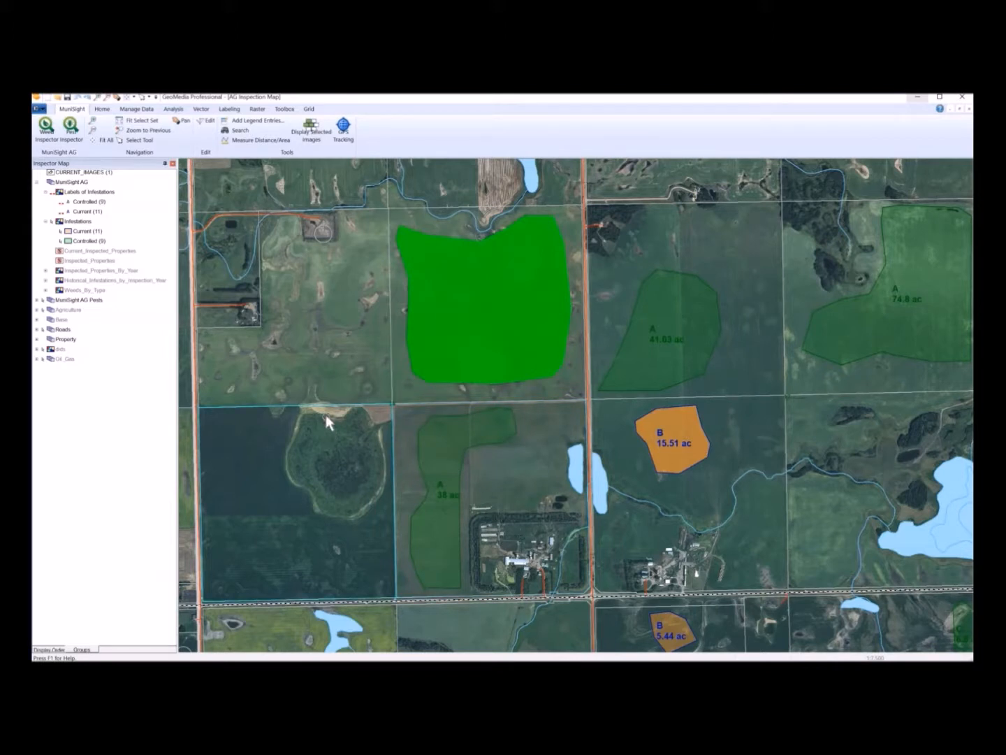
- Open and review the cadastre properties of the land parcel beneath that infestation, then close them
left_click(410, 391)
double_click(410, 391)
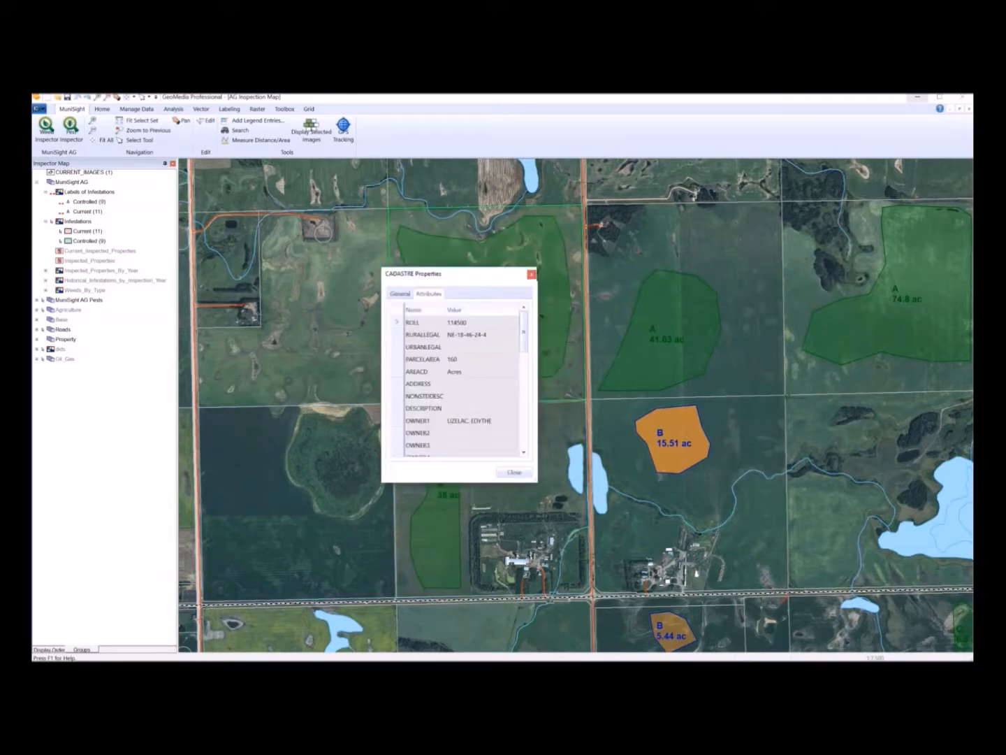
left_click(489, 324)
left_click(512, 476)
left_click(49, 130)
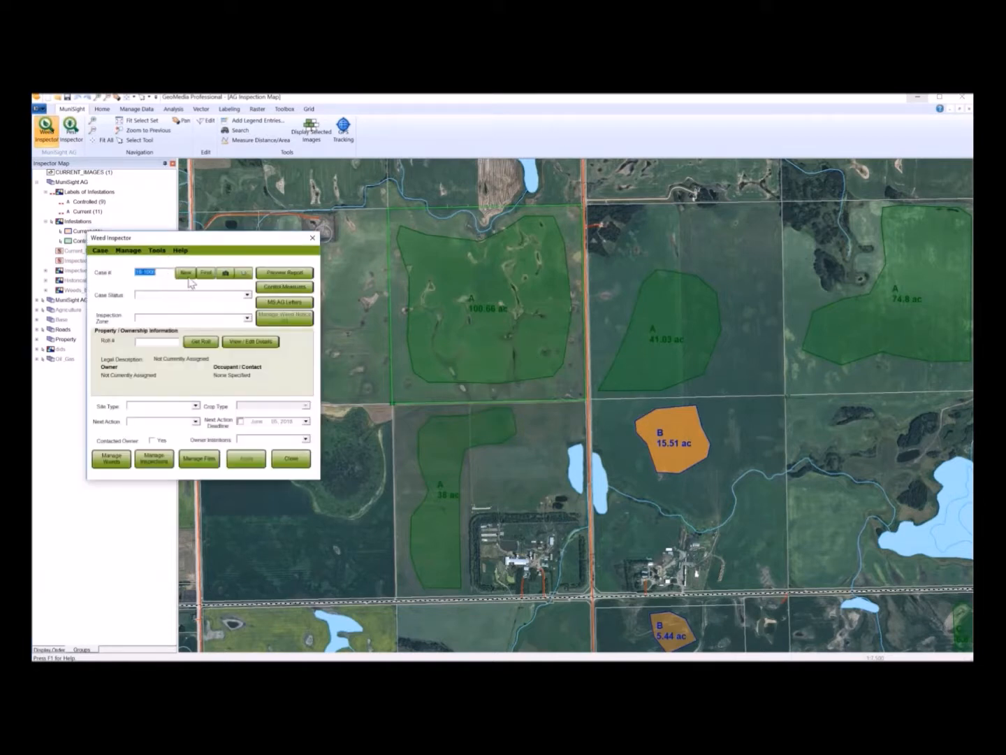
left_click(205, 274)
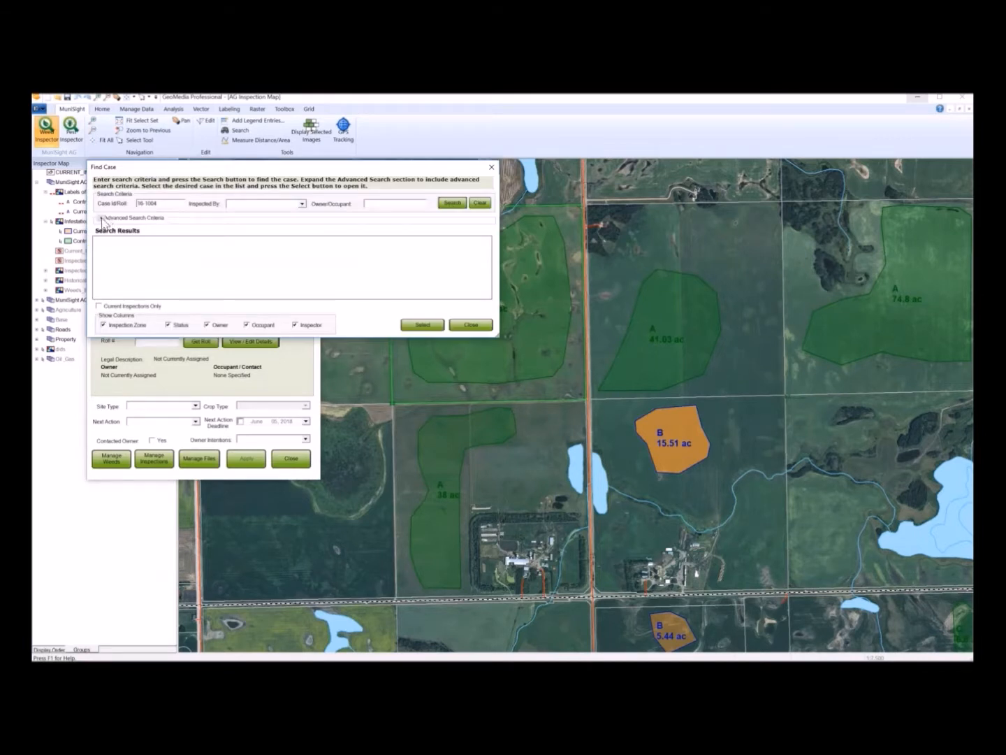
left_click(101, 219)
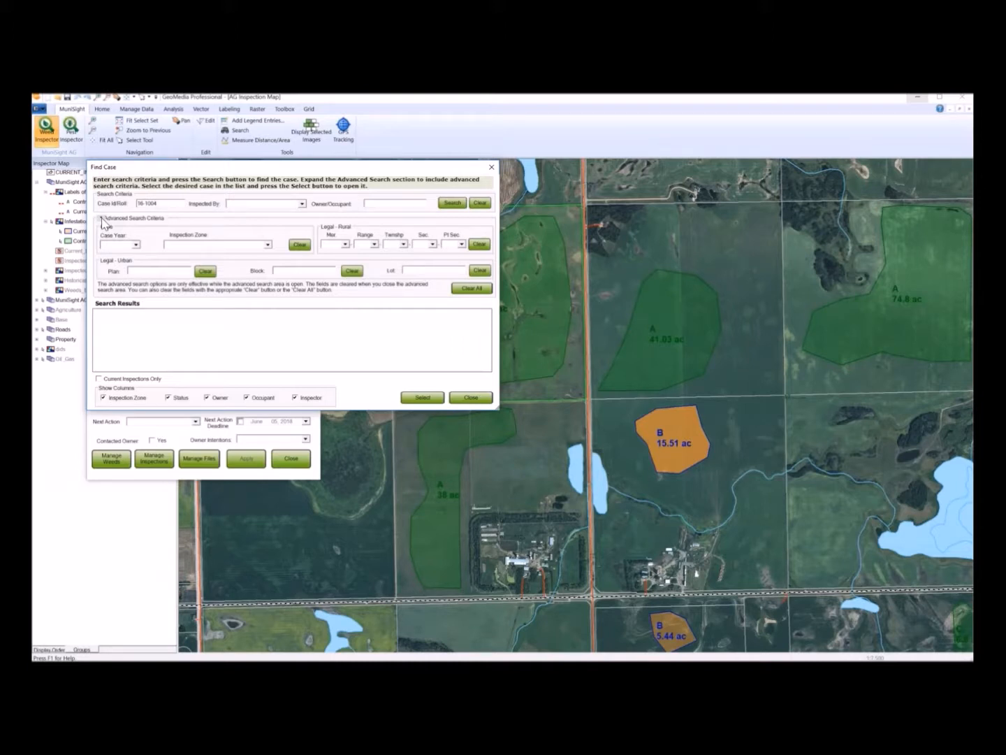
left_click(102, 218)
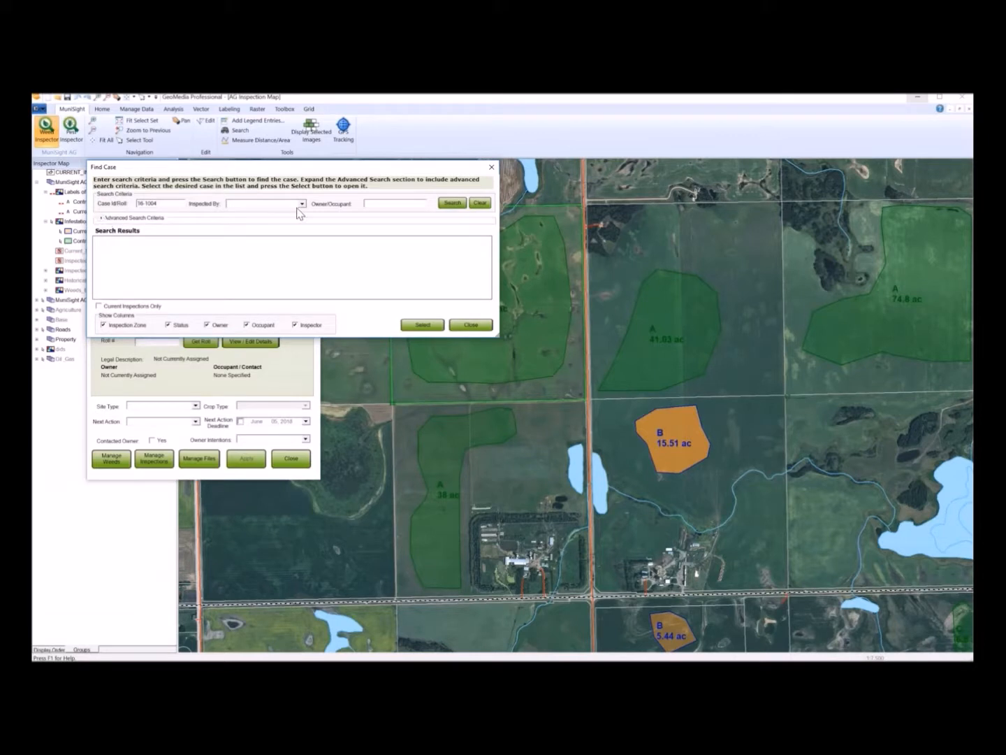
left_click(453, 203)
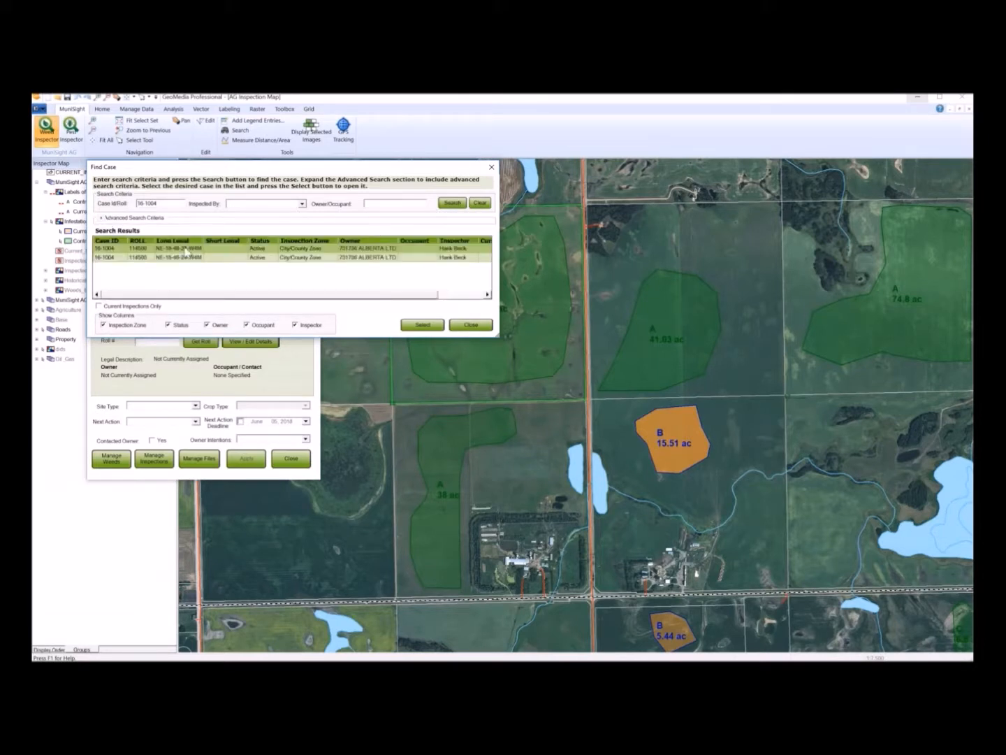
double_click(111, 250)
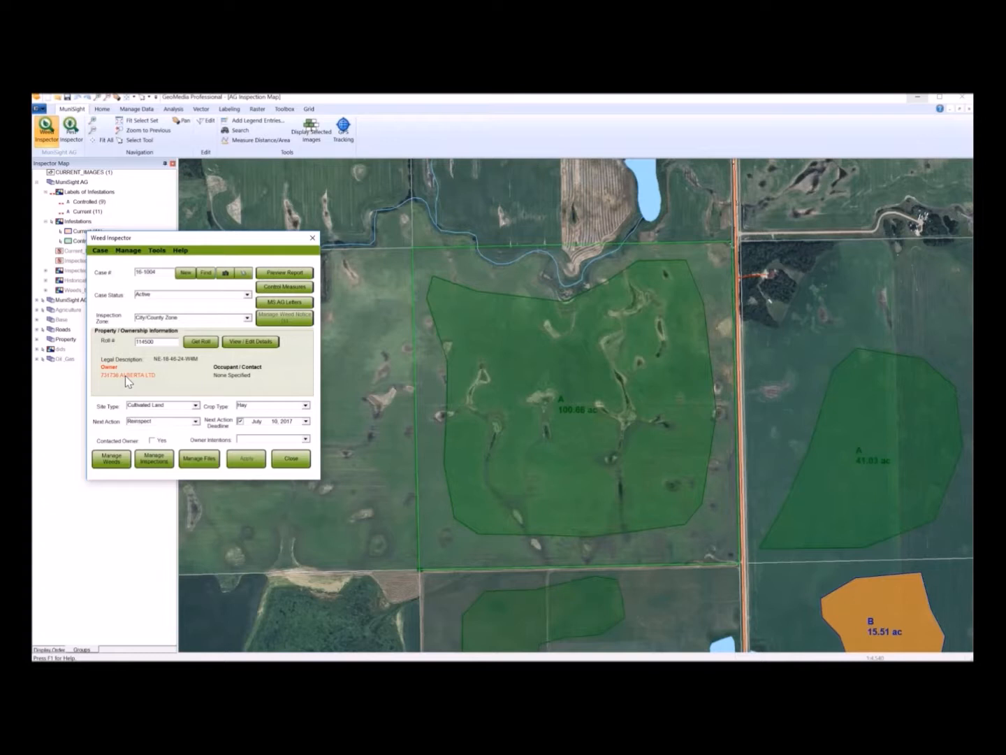
- Update the property and ownership details for roll 114500 from the stored parcel data, confirming the overwrite
left_click(261, 344)
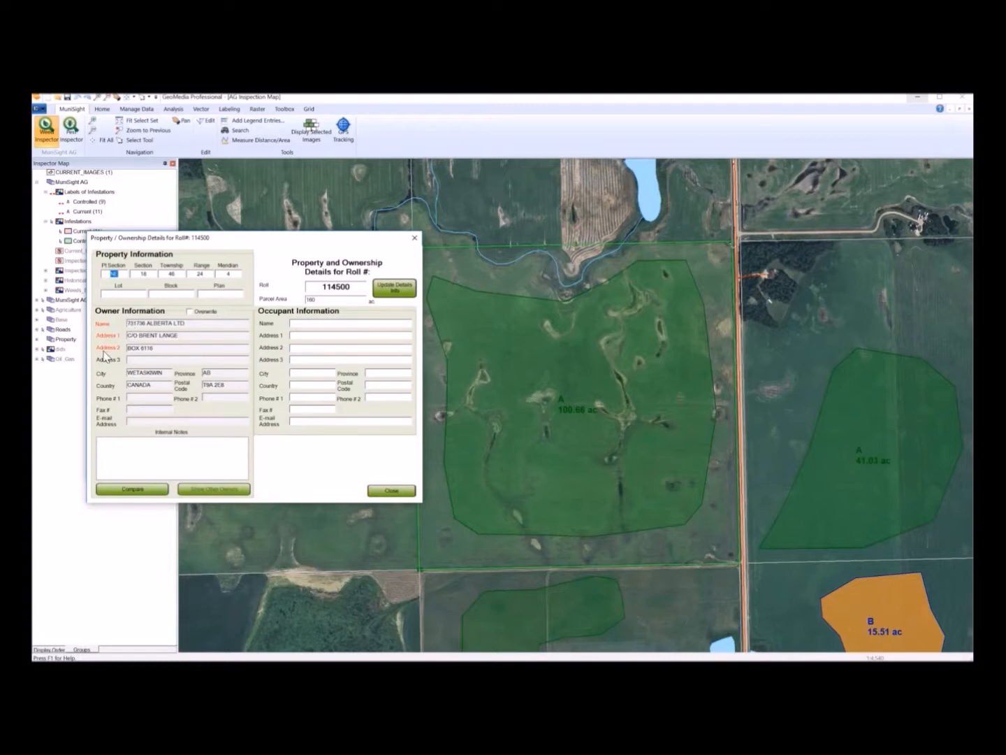
left_click(394, 292)
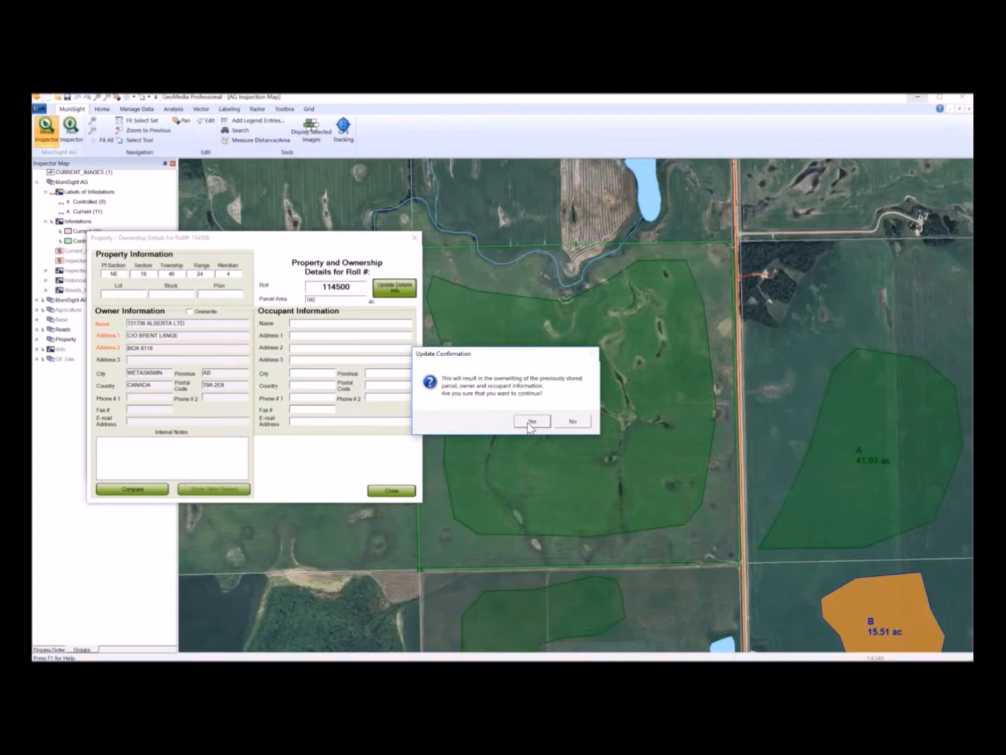
left_click(531, 421)
- Add the internal note 'Contact the owner in advance of inspecting the property.' and close the ownership details
left_click(163, 451)
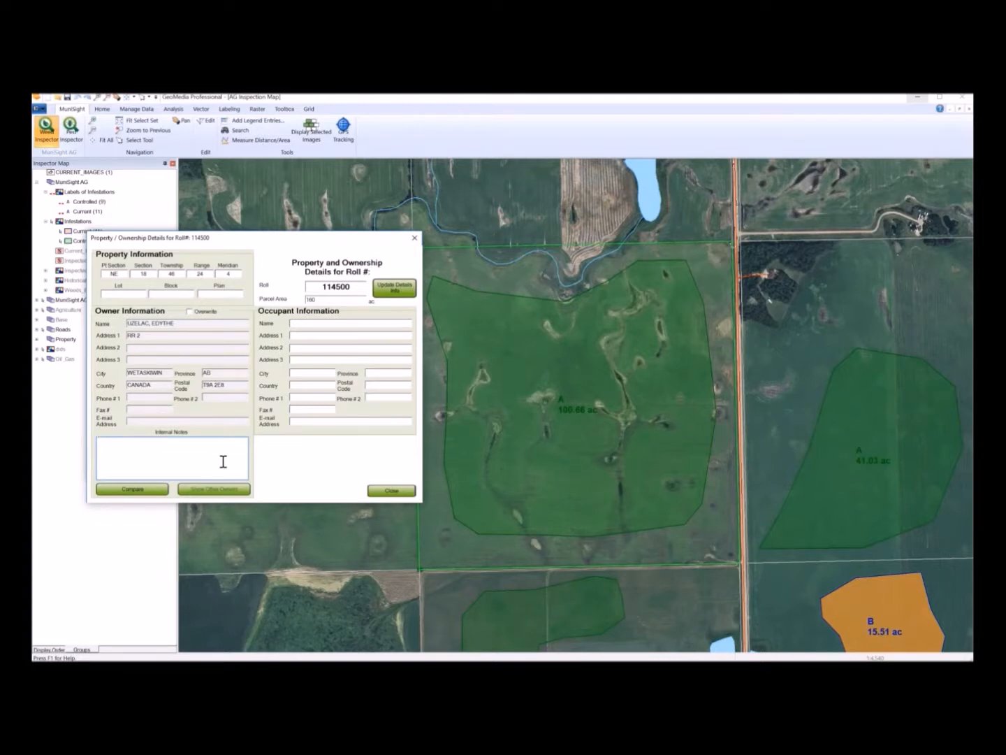
type("Contact the owner in advance of in")
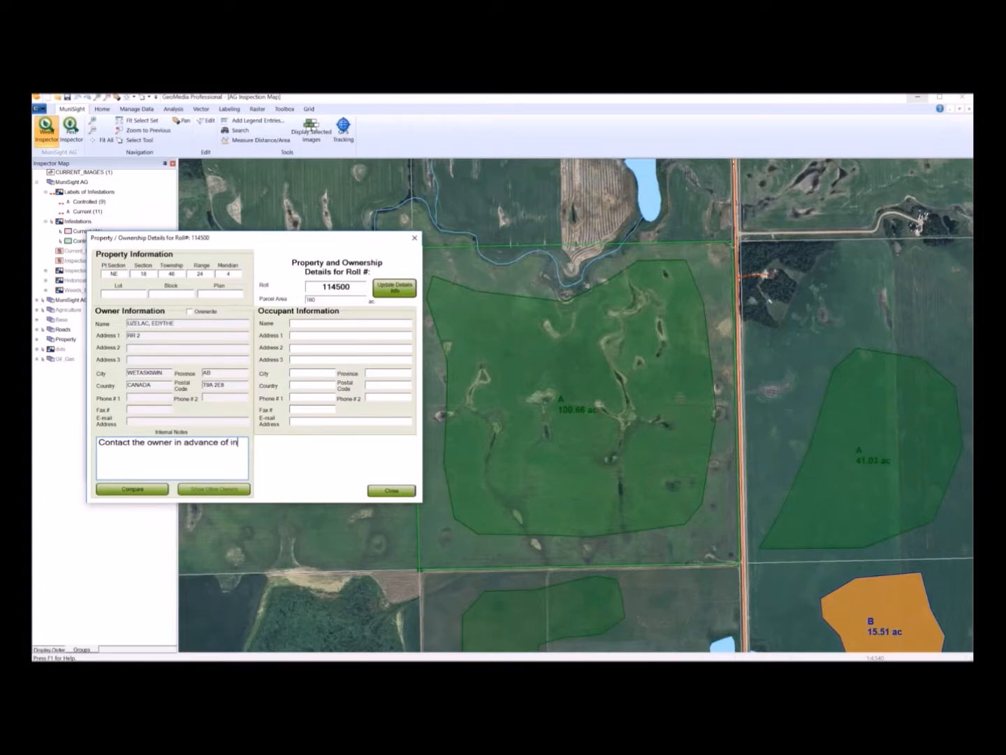
type("specting the property.")
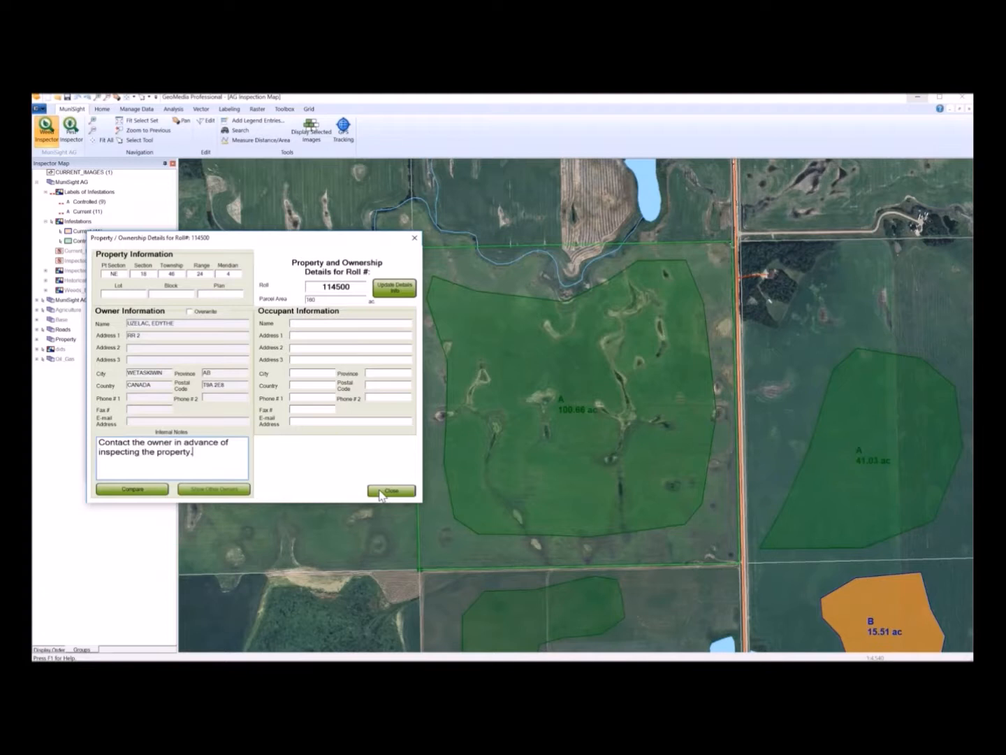
left_click(392, 491)
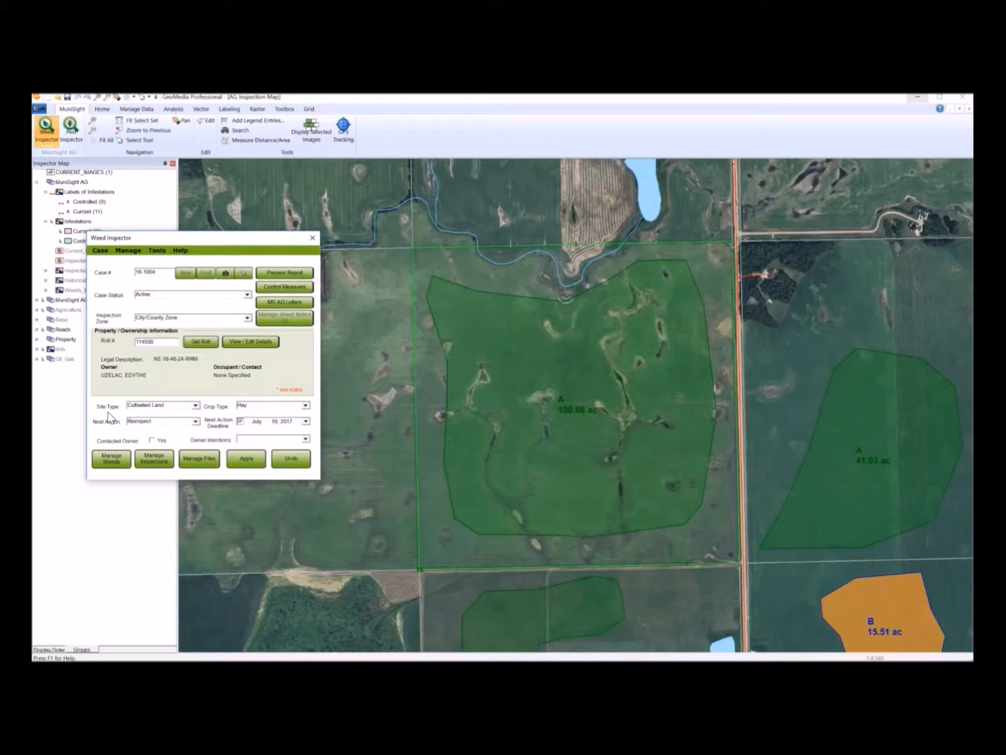
- Assign Orange Hawkweed to the case's weeds and close the weed manager
left_click(109, 464)
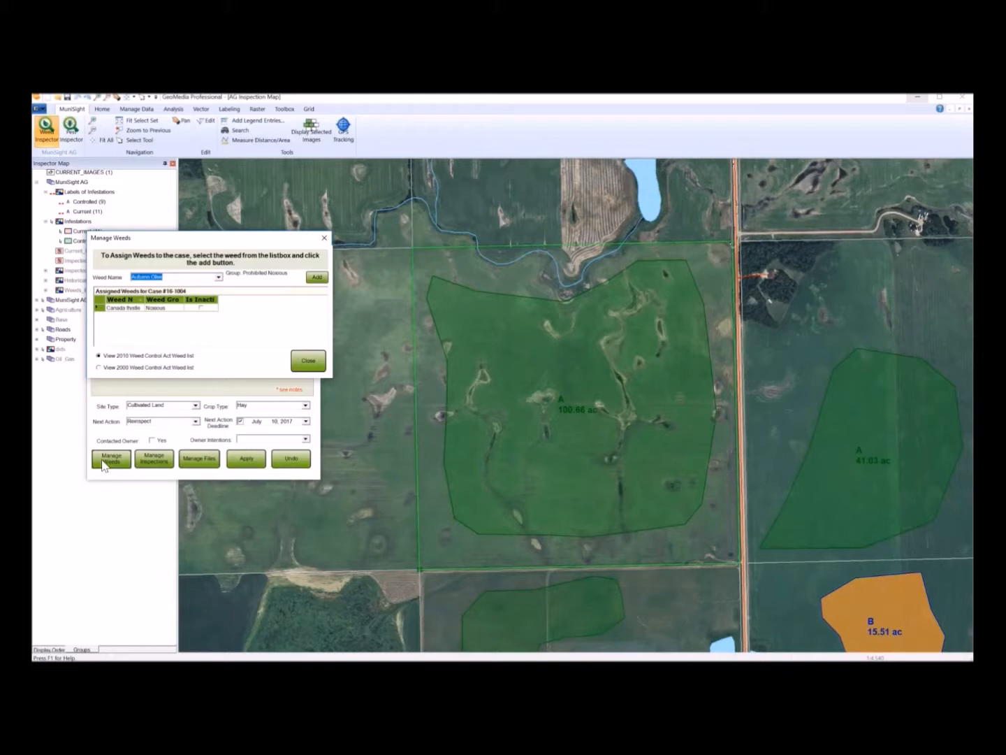
left_click(219, 278)
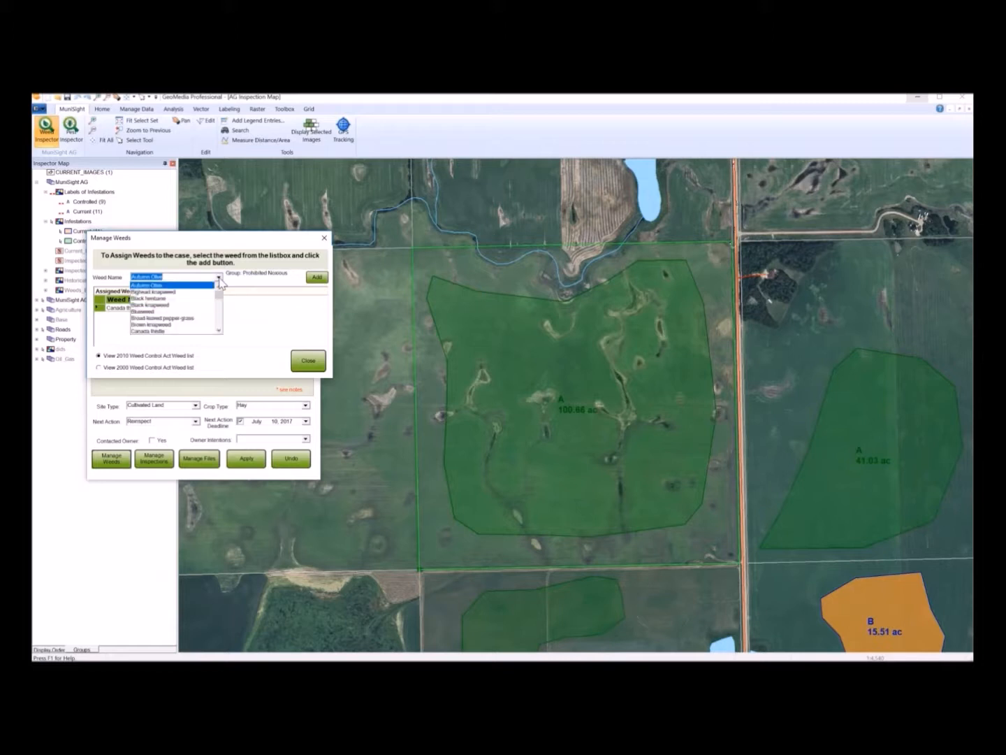
type("or")
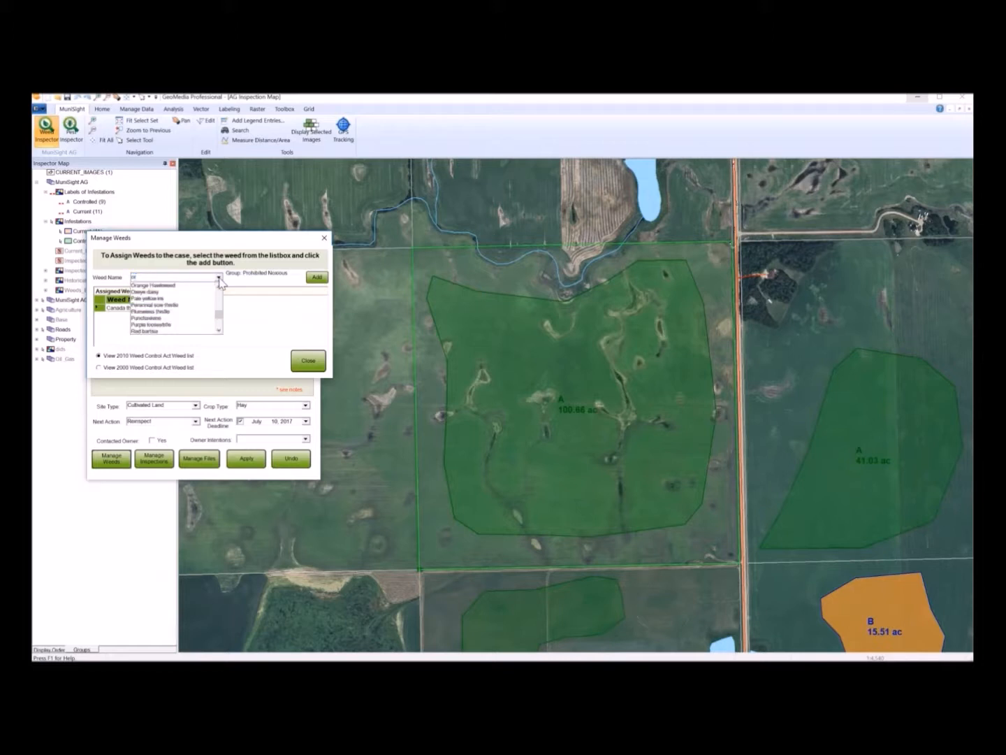
left_click(204, 285)
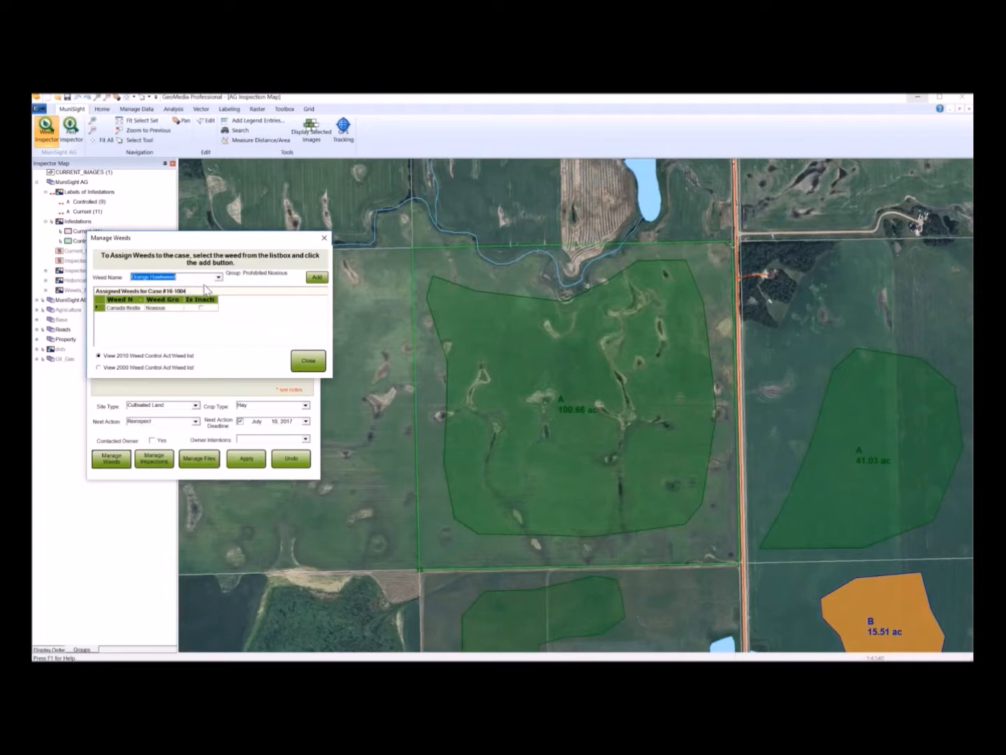
left_click(318, 279)
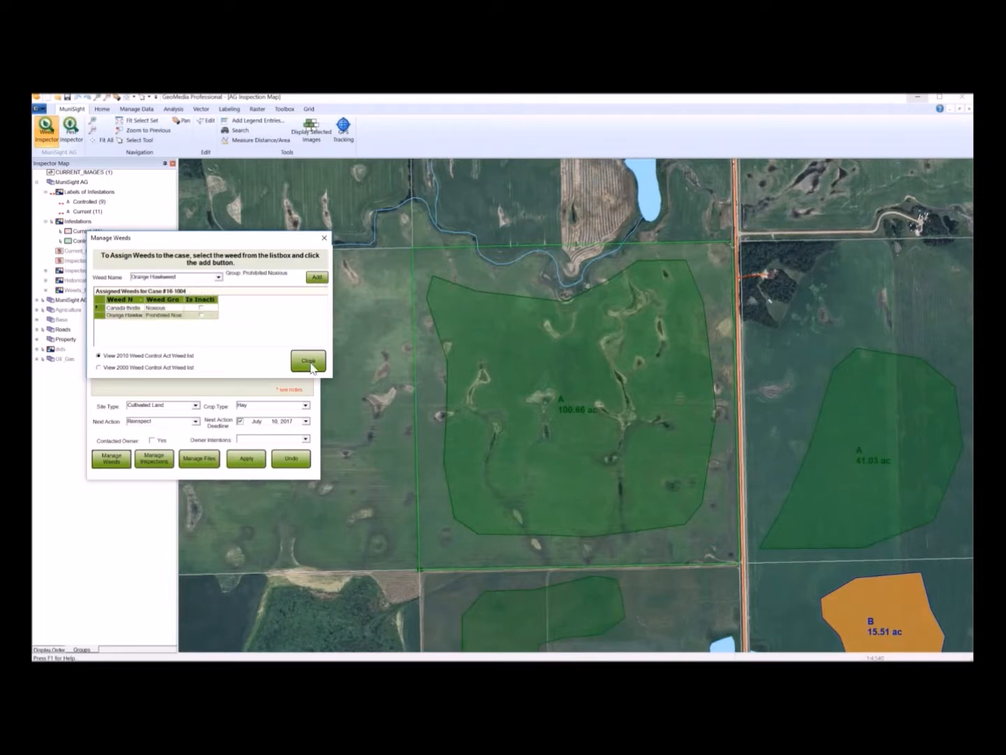
left_click(308, 360)
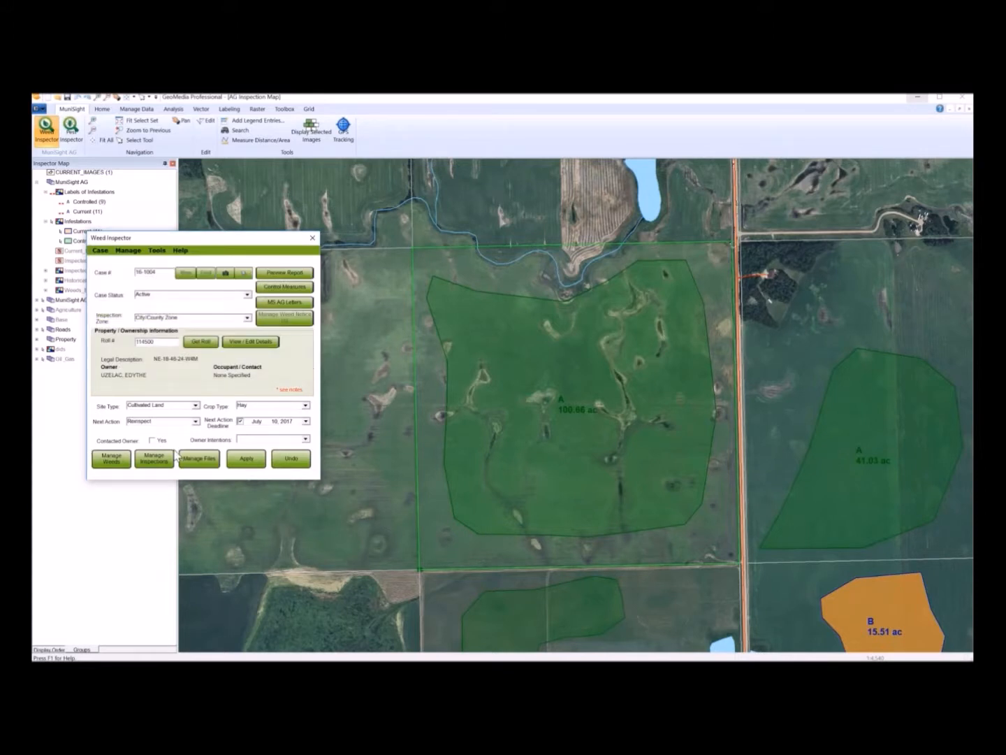
- Add a new inspection with the inspector's name, type Property, and note 'Orange Hawkweed found along northeast property boundary.'
left_click(153, 464)
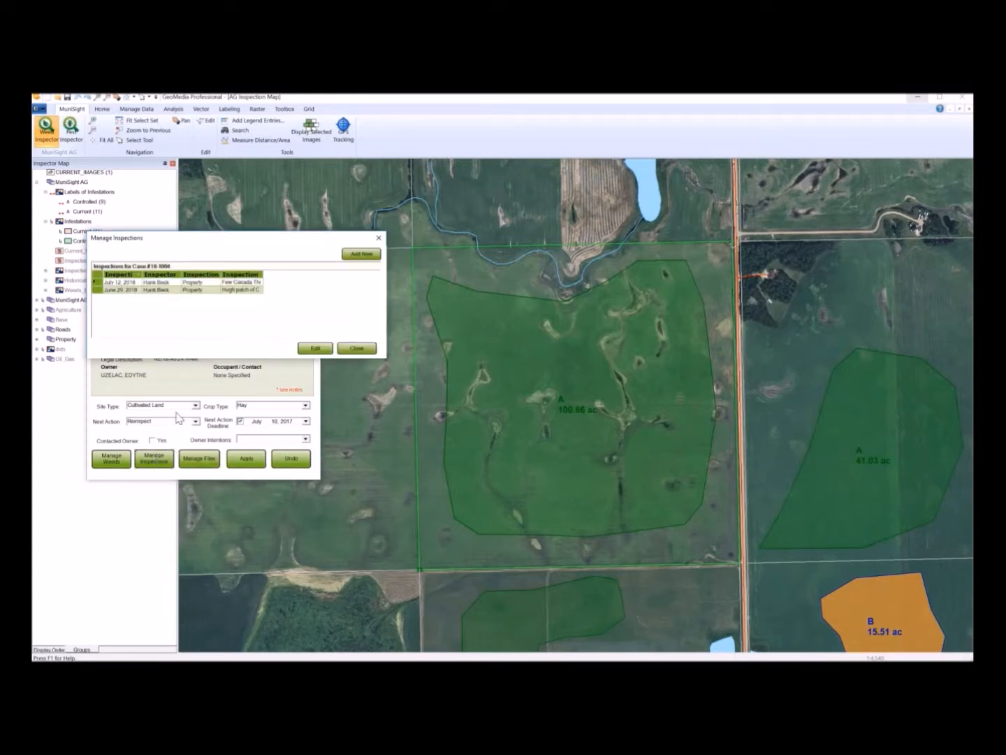
left_click(355, 255)
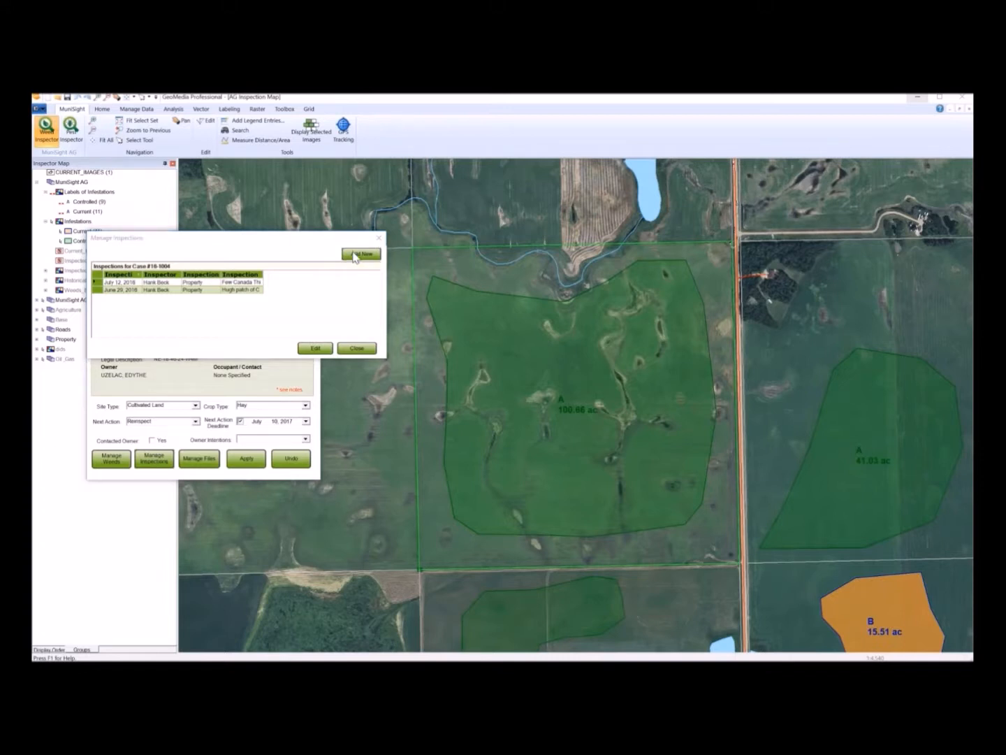
left_click(296, 265)
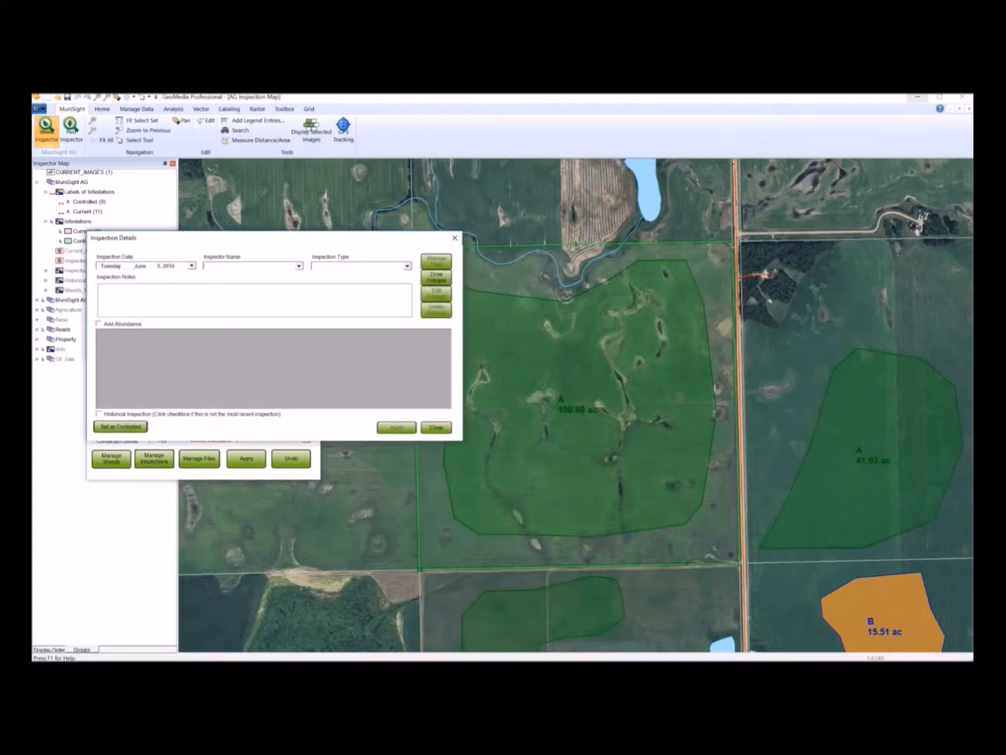
left_click(298, 265)
left_click(224, 278)
left_click(407, 267)
left_click(321, 294)
left_click(302, 304)
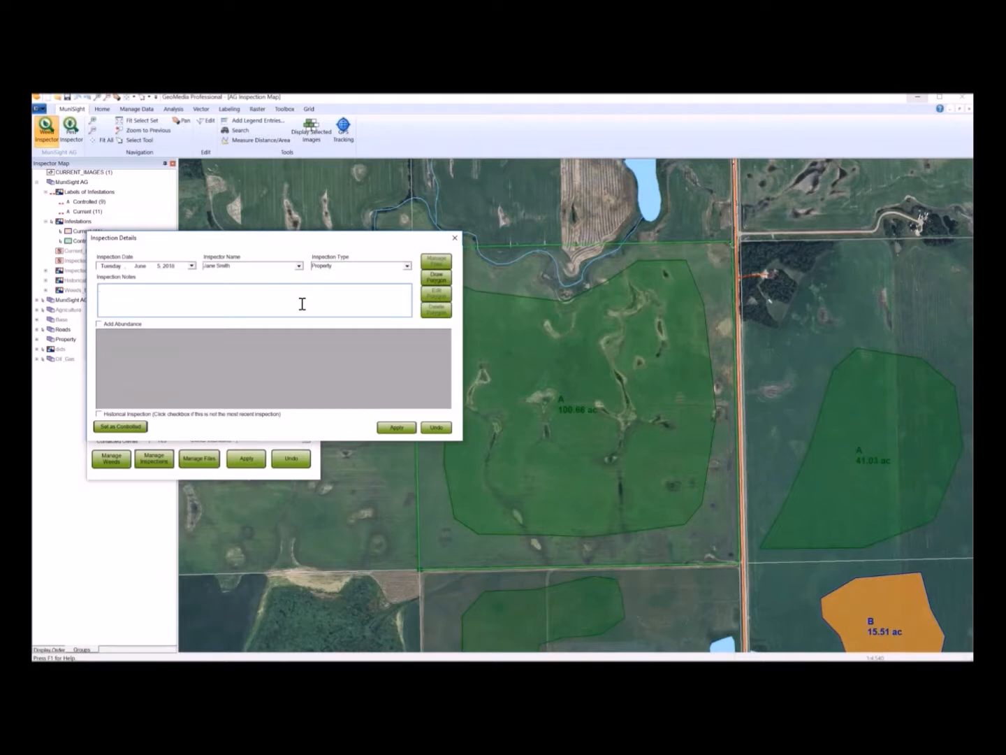
type("Orange Hawkweed found along northeast property boundary.")
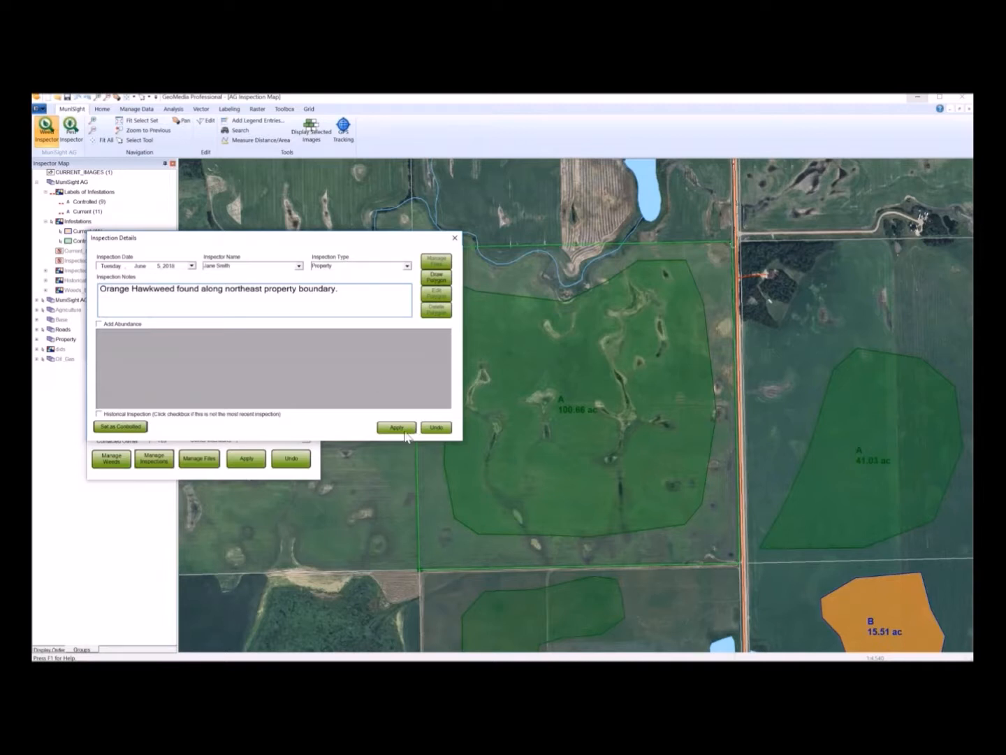
- Draw a new infestation polygon of about 5.49 ac along the northeast corner of the infested field
left_click(437, 277)
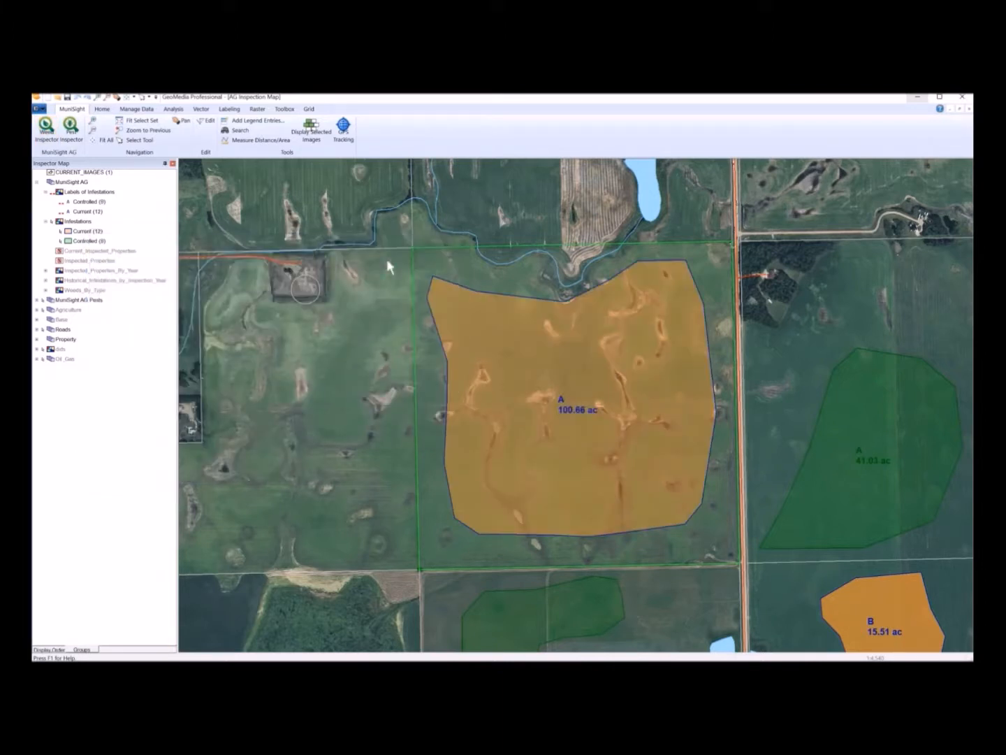
left_click(91, 124)
left_click(607, 355)
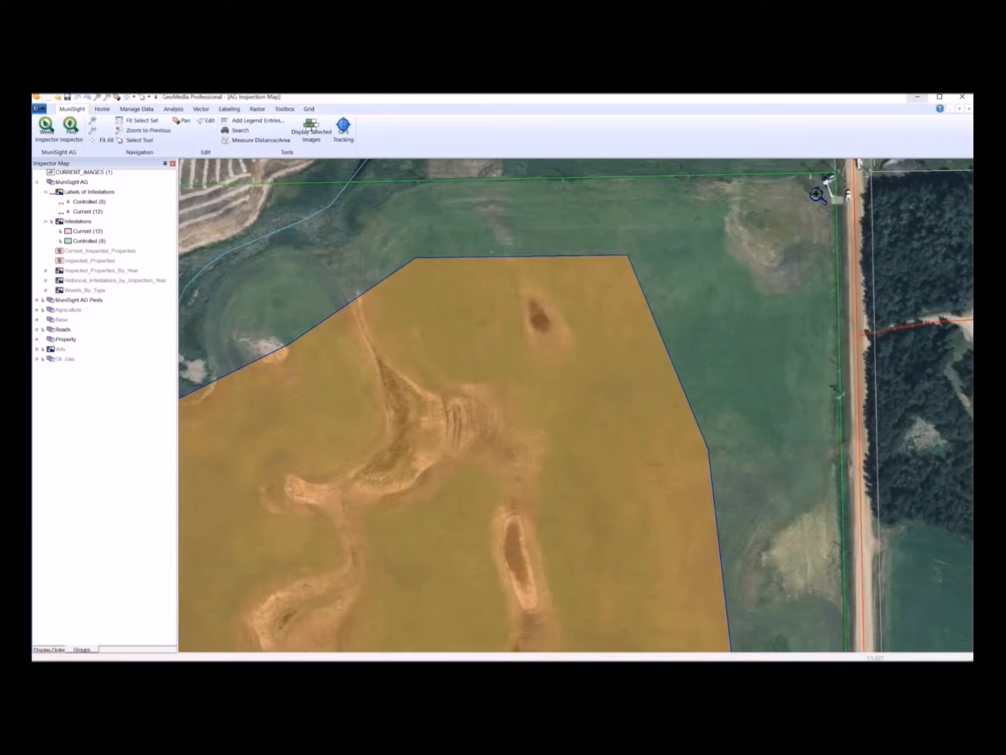
mouse_move(817, 194)
left_mouse_down()
mouse_move(669, 207)
mouse_move(602, 187)
mouse_move(445, 191)
mouse_move(411, 198)
mouse_move(383, 263)
mouse_move(377, 296)
mouse_move(411, 362)
mouse_move(482, 414)
mouse_move(674, 407)
mouse_move(761, 377)
left_mouse_up()
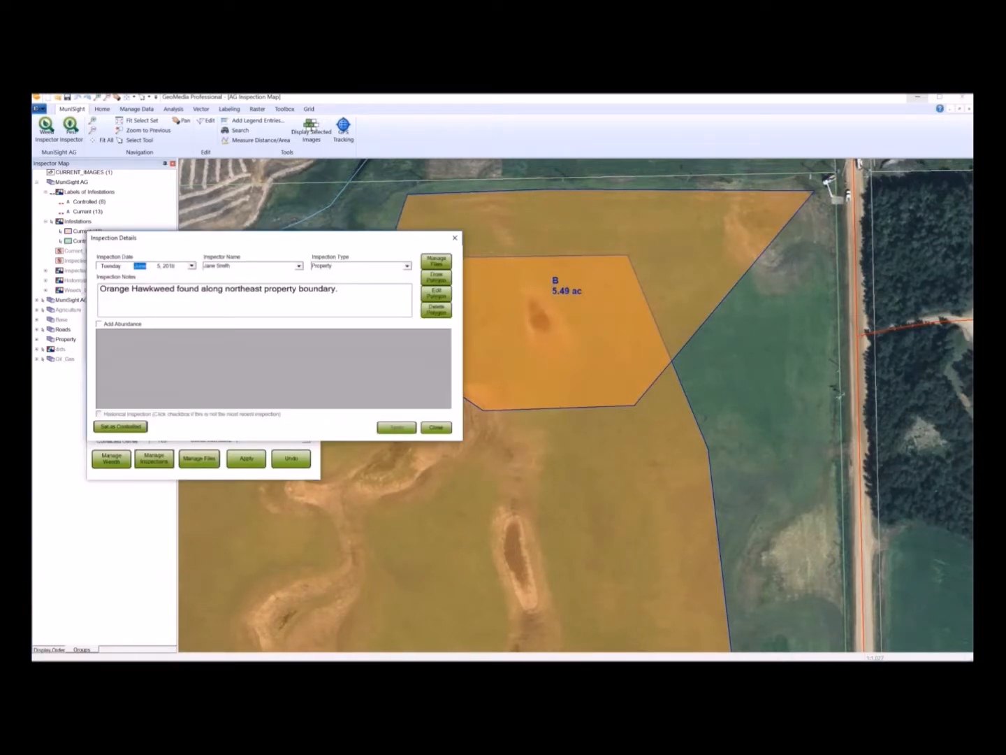
- Enable abundance and assign both Canada thistle and Orange Hawkweed to the new polygon
left_click(98, 326)
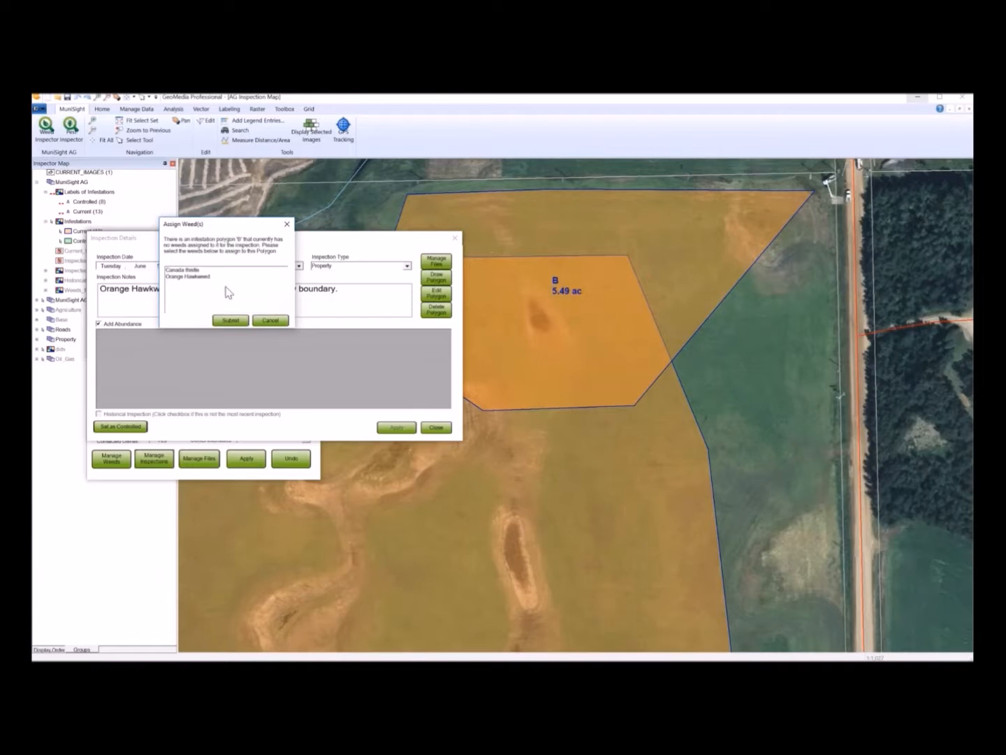
left_click(189, 270)
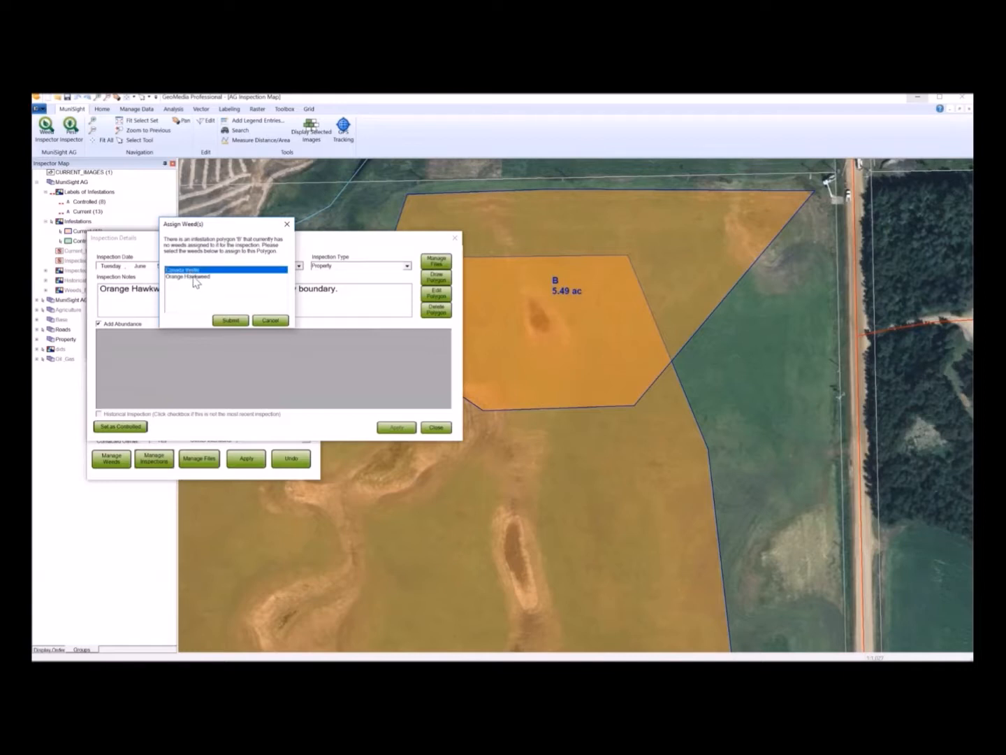
left_click(194, 278, "ctrl")
left_click(231, 320)
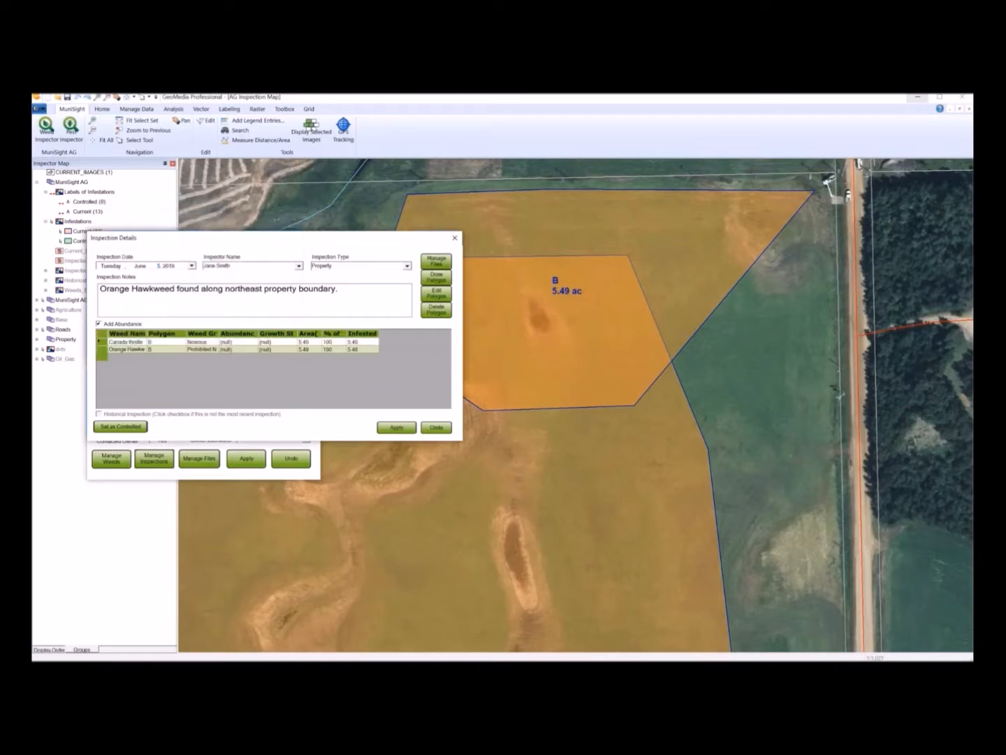
- Set Canada thistle's abundance to Many and its growth stage to Budding
left_click(253, 342)
left_click(255, 343)
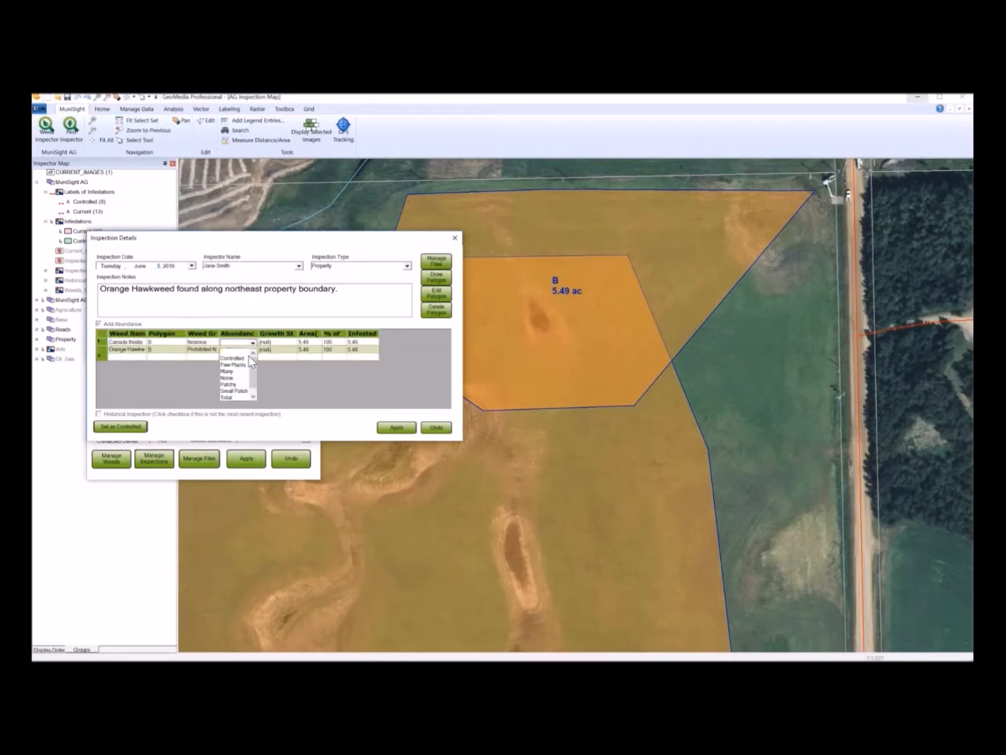
left_click(254, 368)
left_click(294, 342)
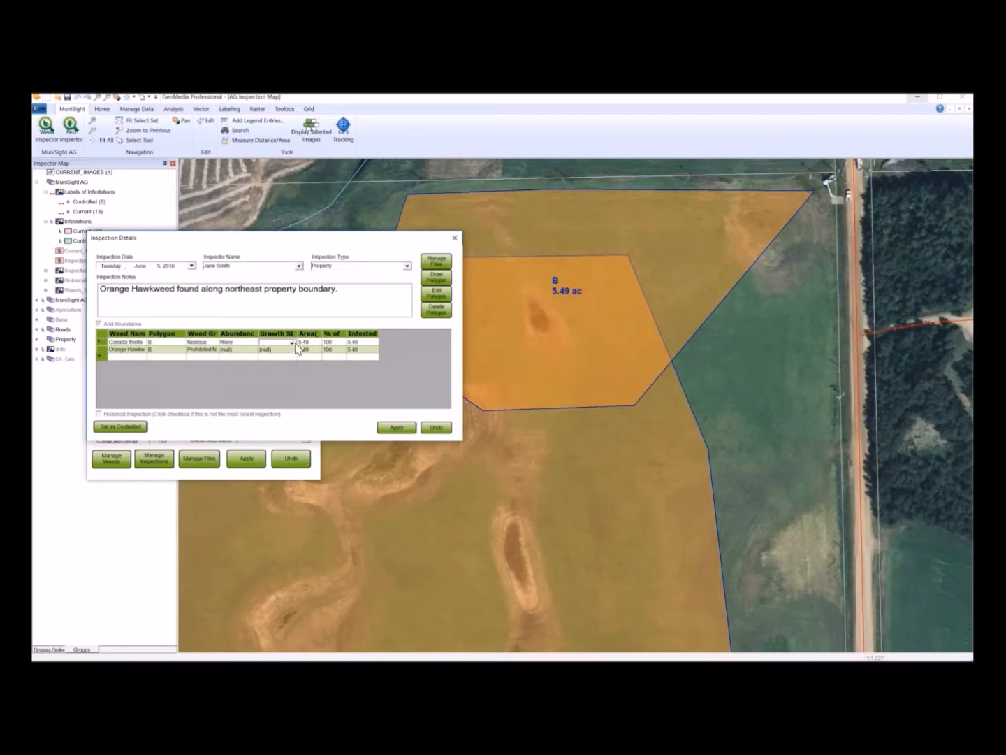
left_click(292, 342)
left_click(274, 372)
- Set Orange Hawkweed's abundance to Few Plants and its growth stage to Budding
left_click(254, 351)
left_click(254, 350)
left_click(256, 370)
left_click(291, 350)
left_click(291, 349)
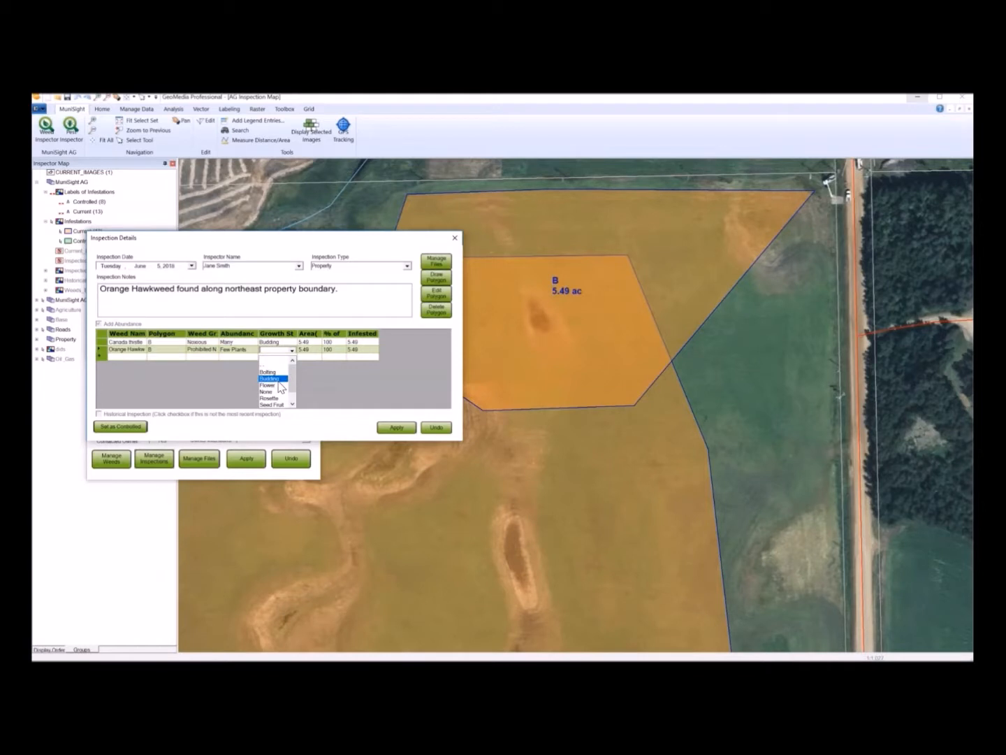
left_click(279, 381)
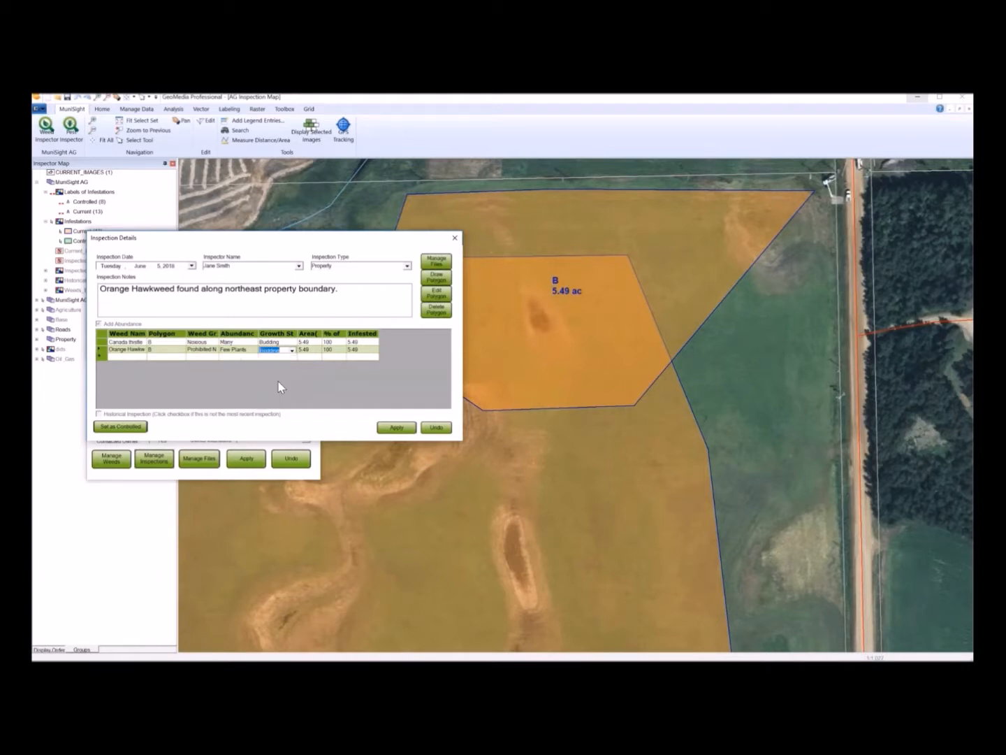
- Enter 50 % of area for Canada thistle and 20 % for Orange Hawkweed, then apply the inspection
left_click(332, 342)
type("50")
key("Return")
type("20")
left_click(397, 428)
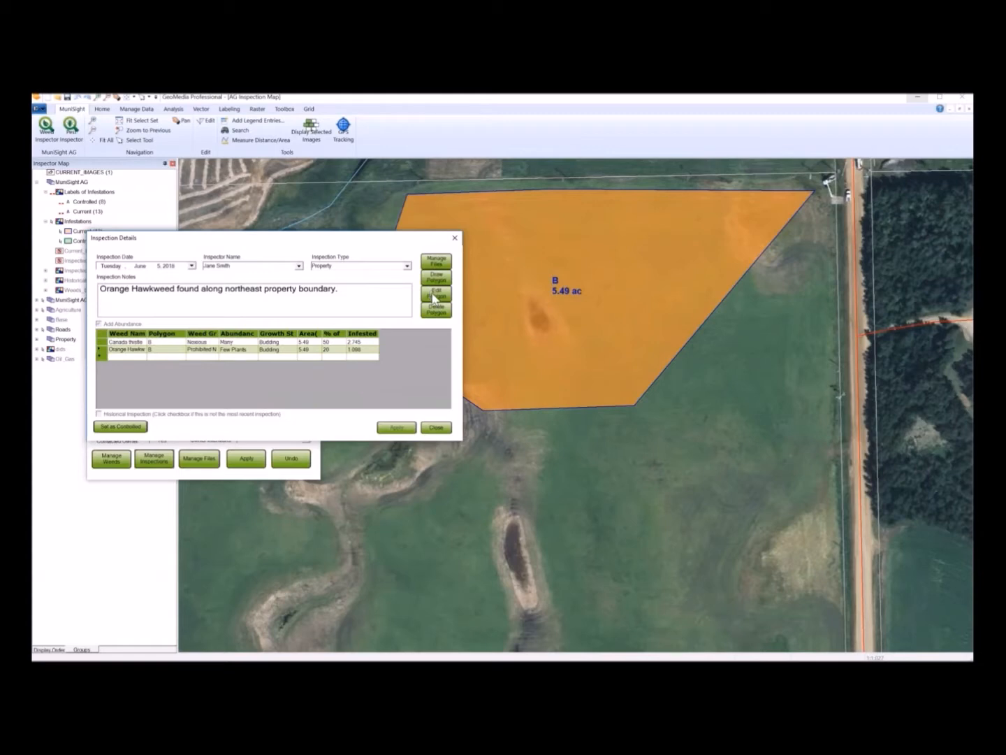
- Edit polygon B, moving its southeast vertex east to the field edge so it covers about 6.93 ac
left_click(434, 298)
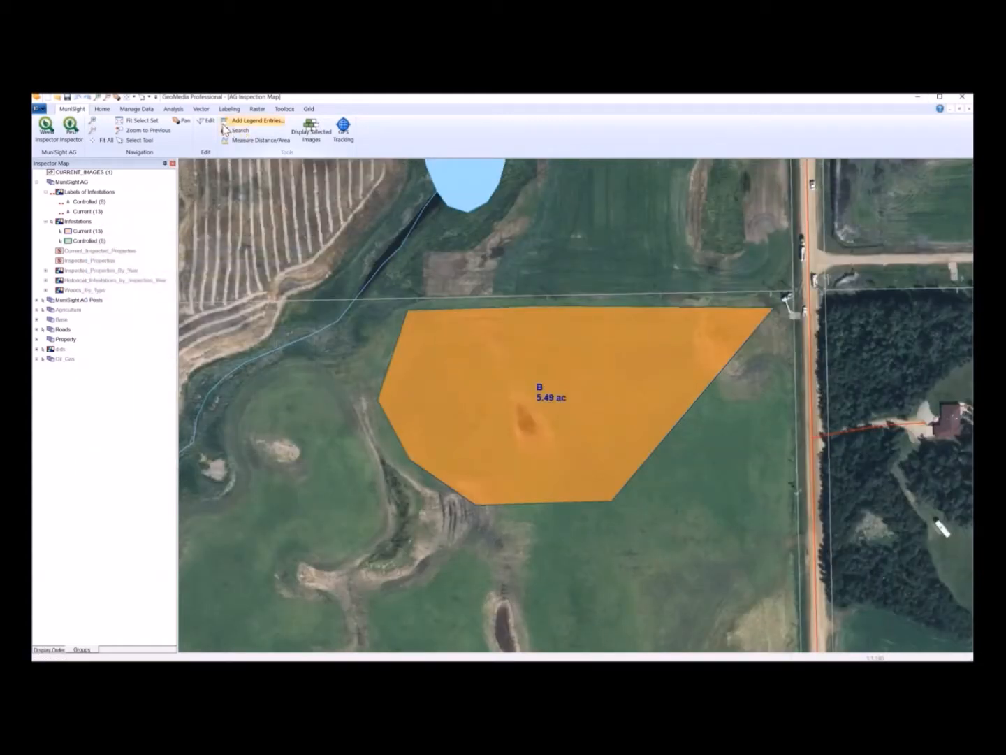
left_click(209, 124)
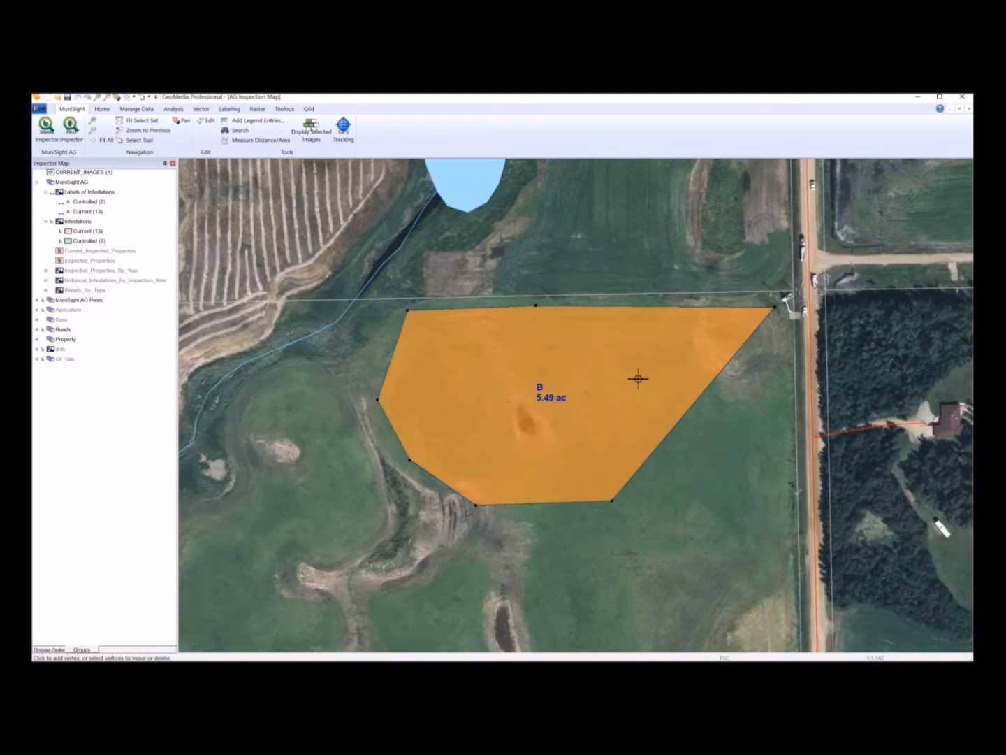
left_click_drag(684, 415, 683, 415)
left_click_drag(683, 415, 783, 492)
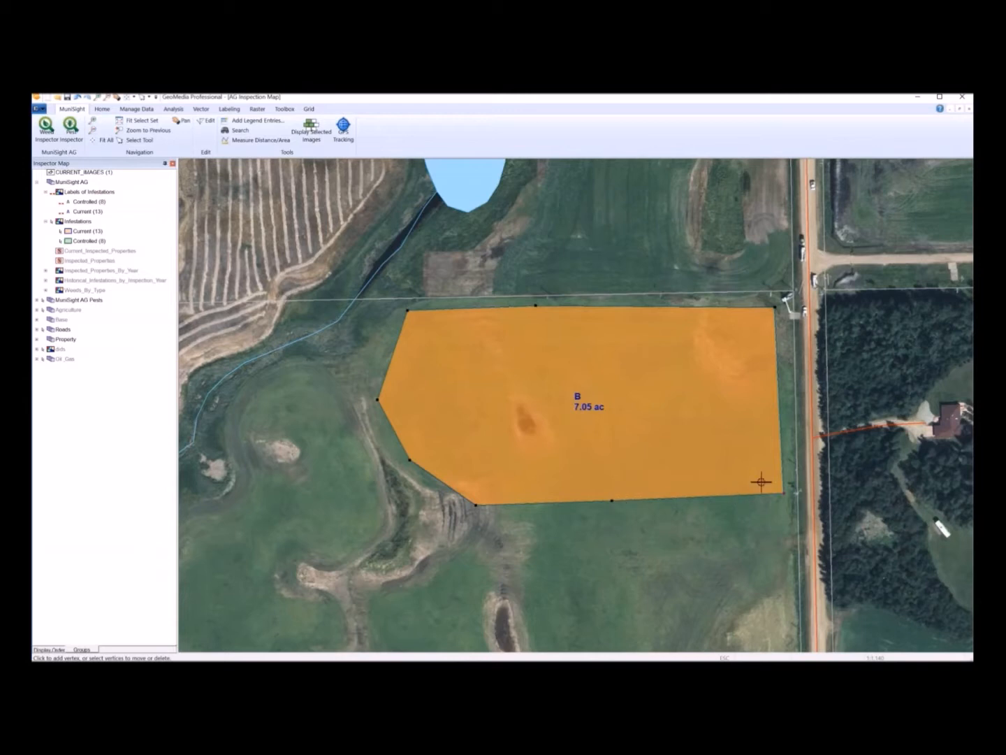
key("Delete")
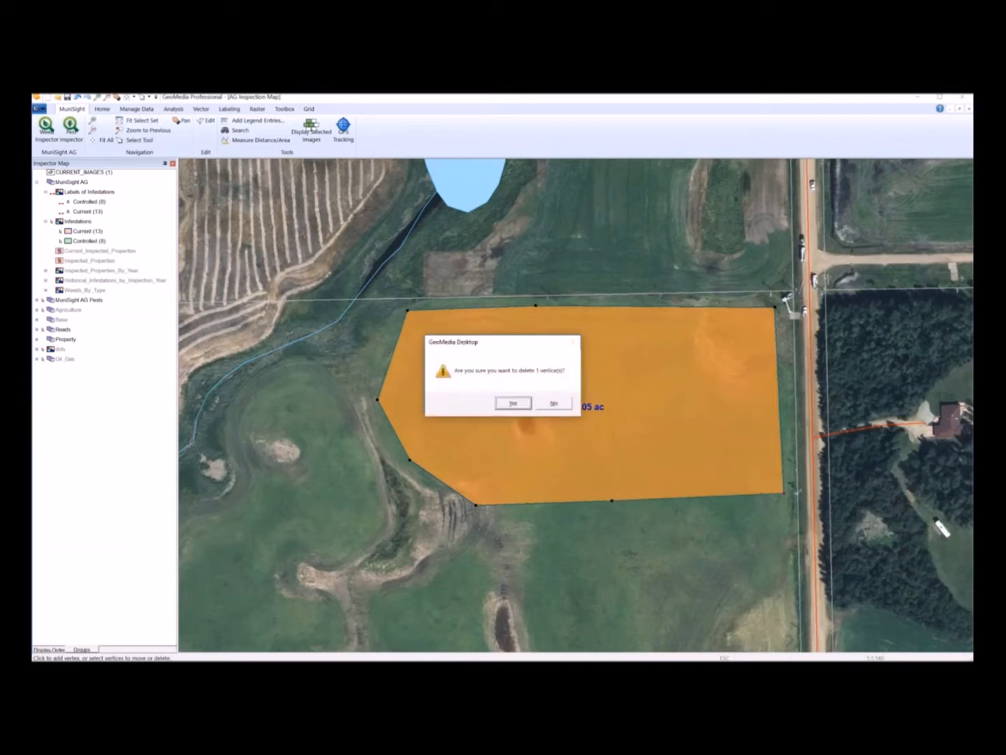
left_click(514, 404)
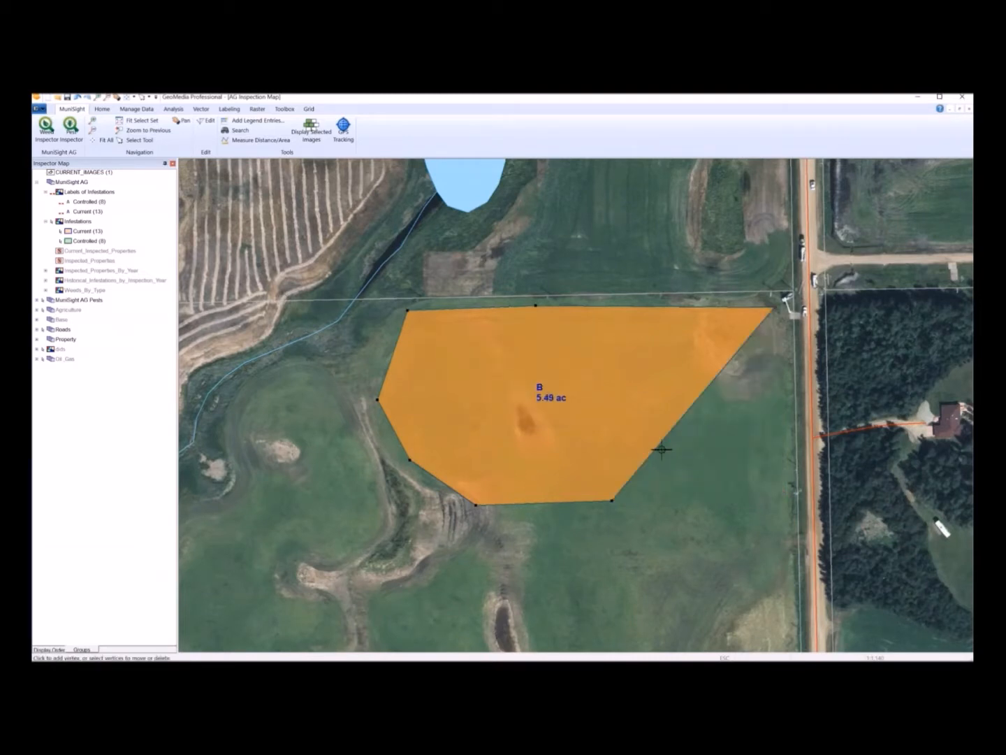
left_click_drag(615, 499, 761, 501)
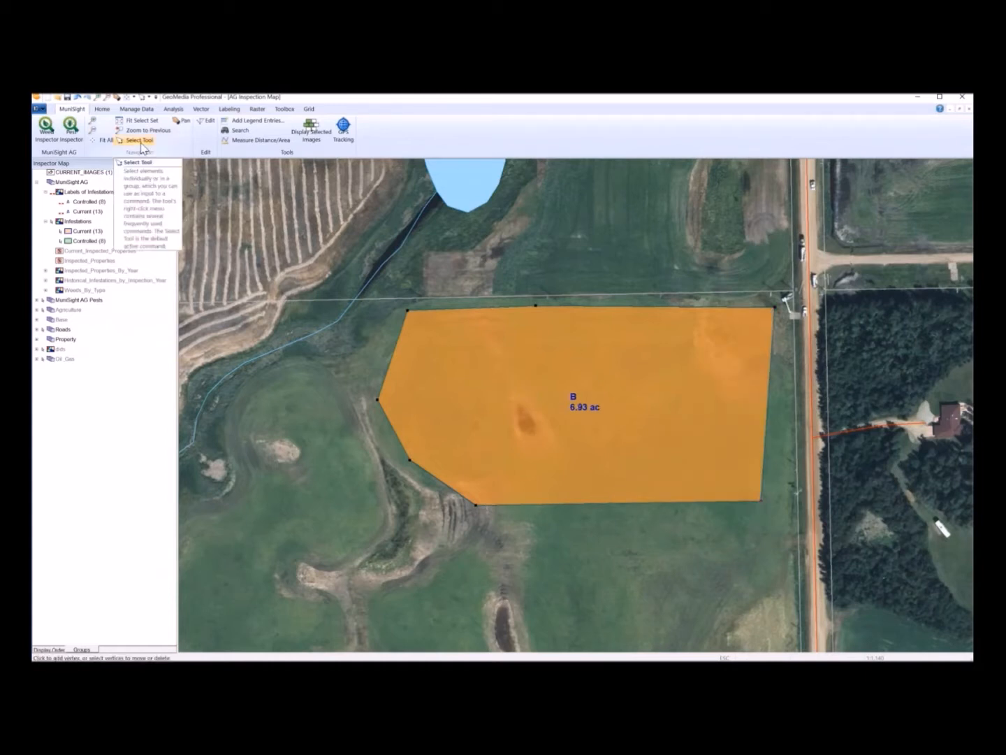
left_click(140, 140)
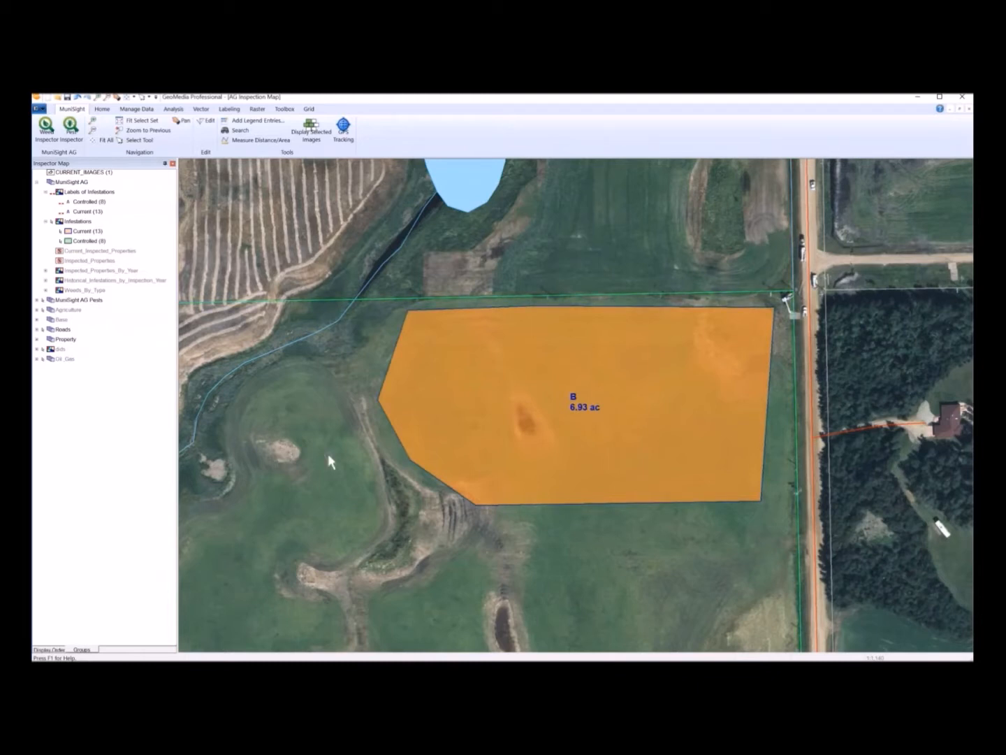
- Reopen the inspection details and attach the Orange_Hawkweed.jpg photo to the new inspection's files
left_click(140, 121)
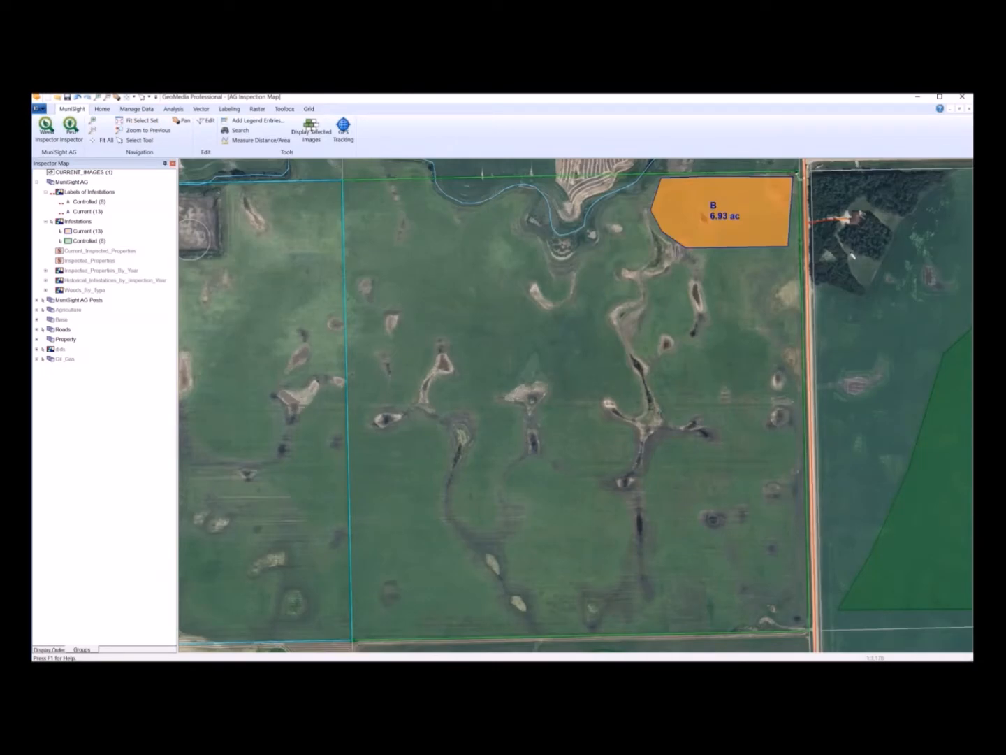
left_click(46, 129)
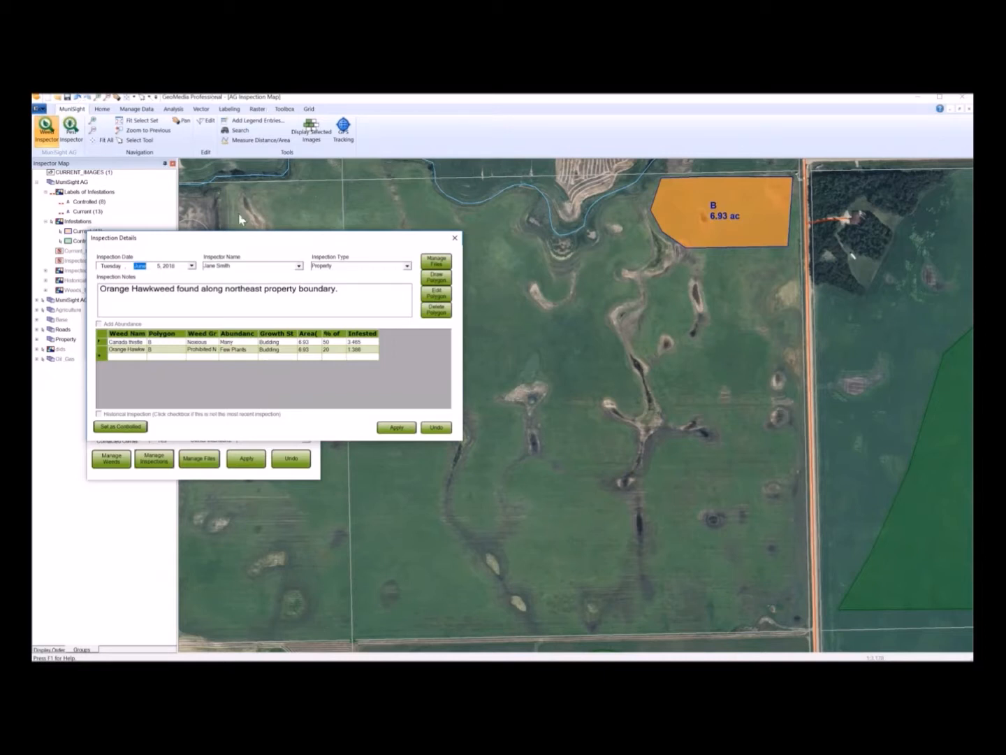
left_click(437, 262)
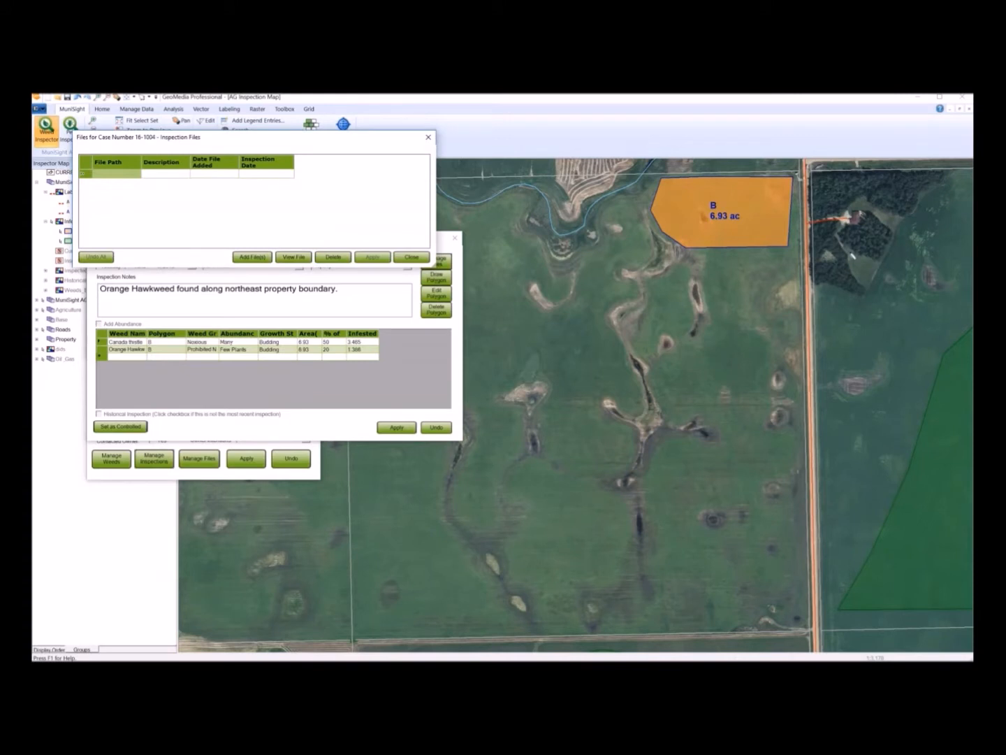
left_click(259, 258)
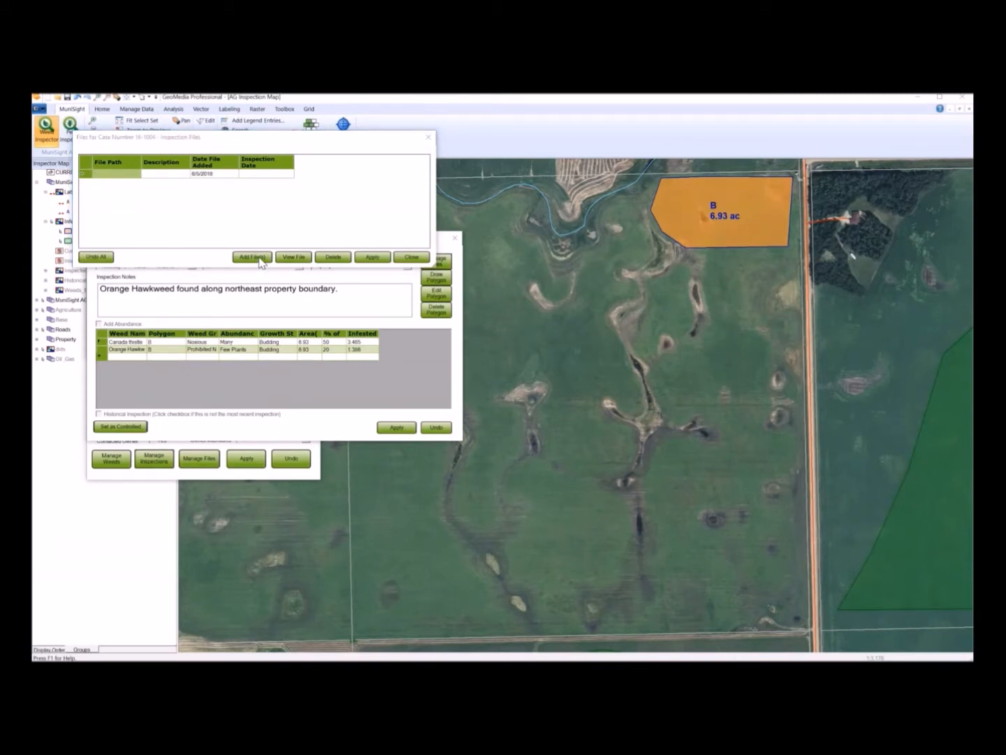
double_click(185, 238)
double_click(305, 299)
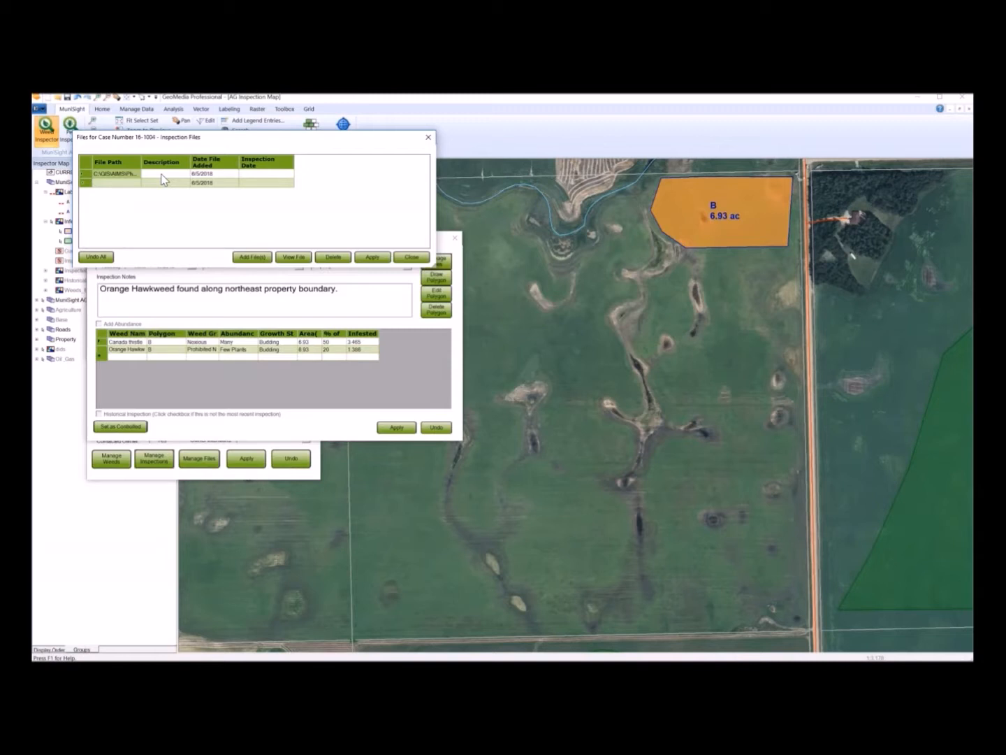
- Describe the attached photo as 'Orange hawkweed and Canada Thistle', apply, and close the inspection dialogs
left_click(162, 175)
left_click(163, 176)
type("Orange hawkweed and Canada Thistle")
key("BackSpace")
key("BackSpace")
type("stle")
left_click(375, 258)
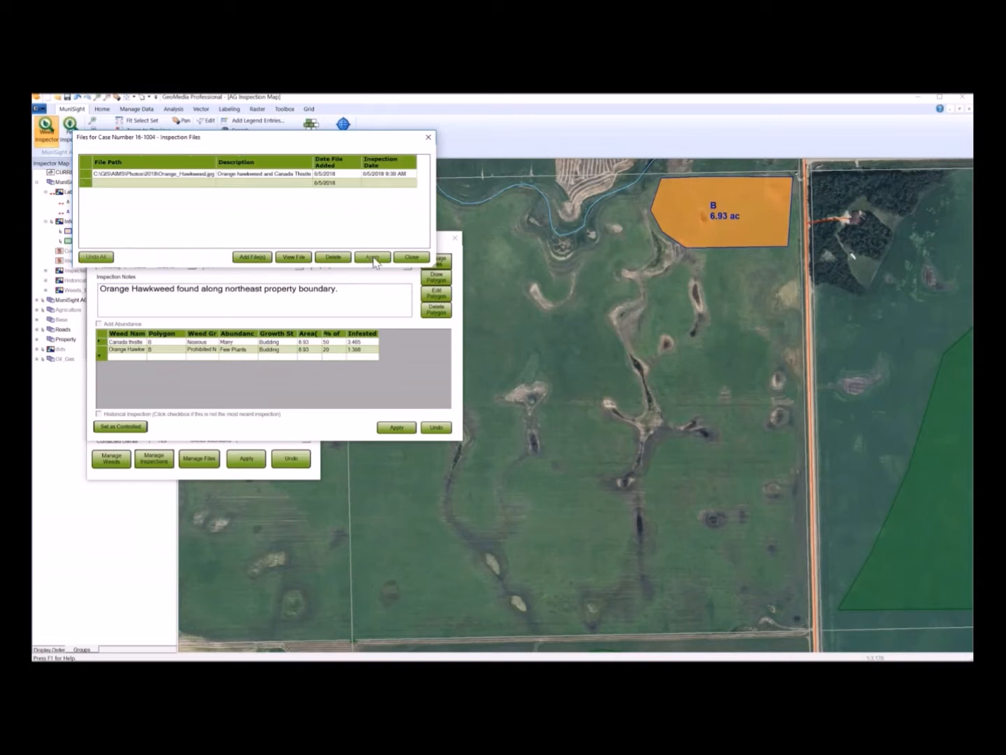
left_click(411, 257)
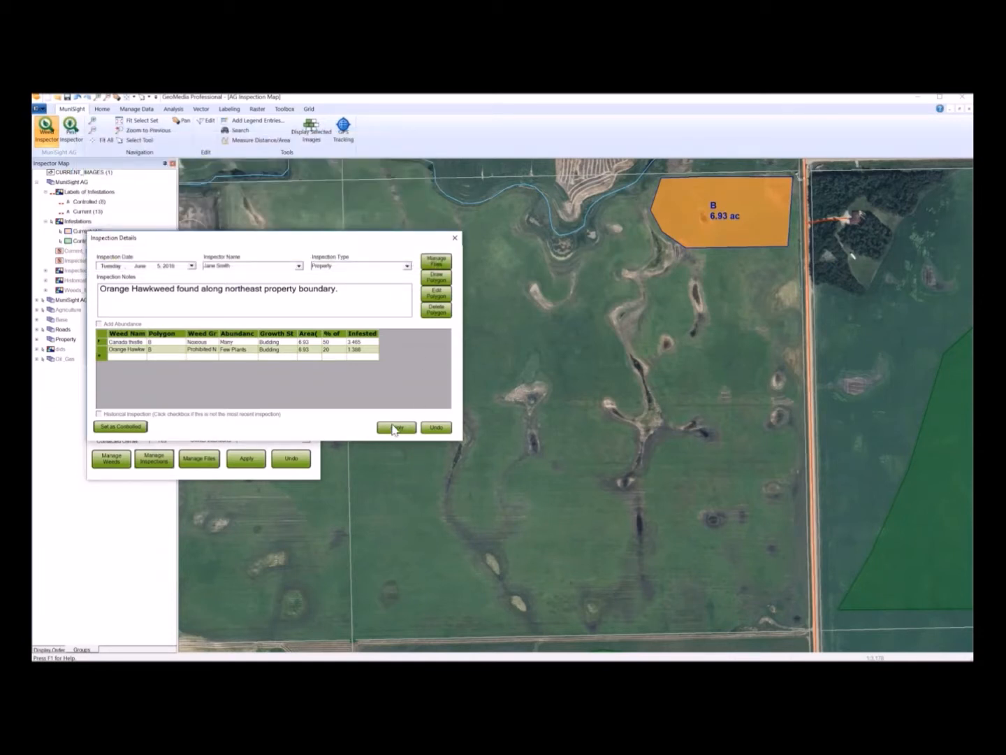
left_click(436, 427)
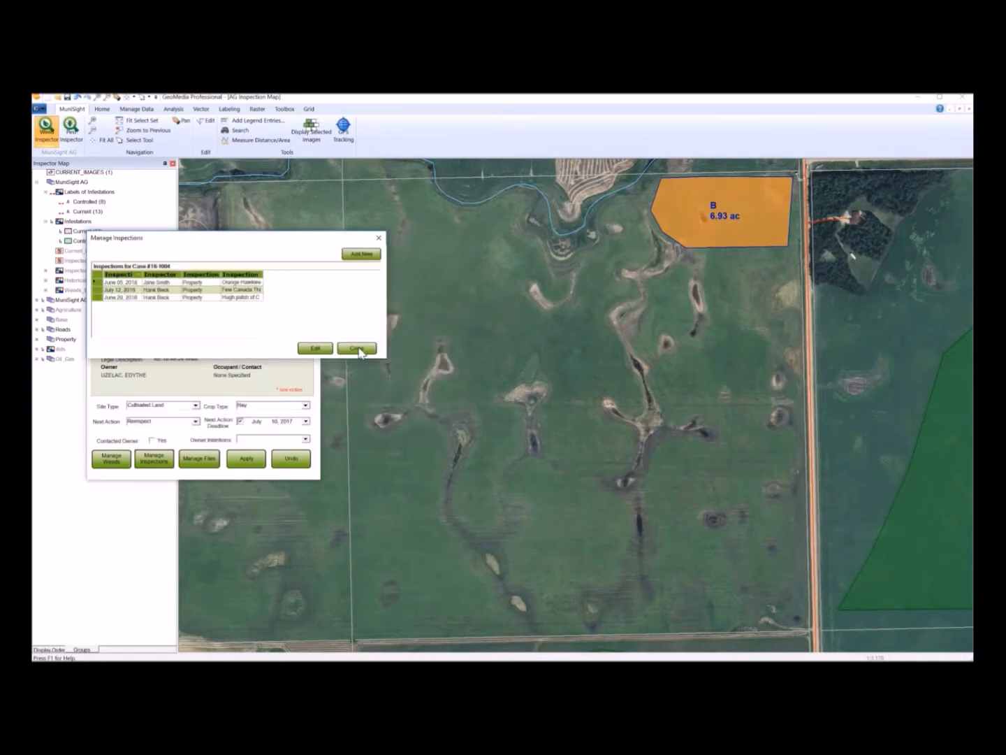
left_click(357, 348)
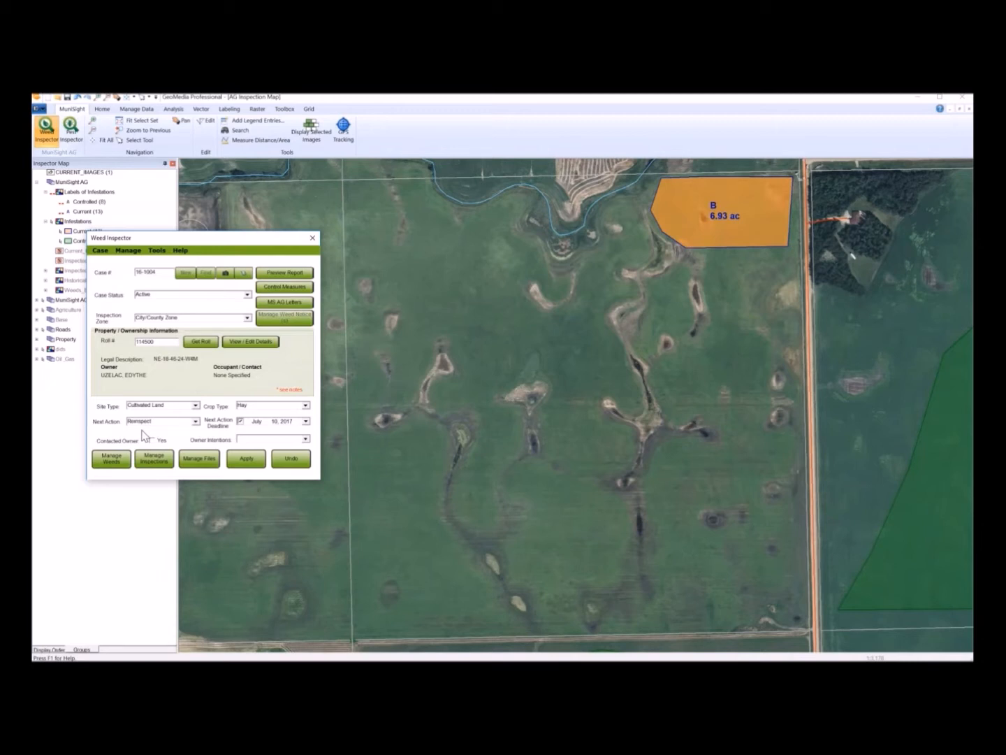
- Set the case's next action to Send Weed Notice with a deadline of June 12, 2018
left_click(196, 422)
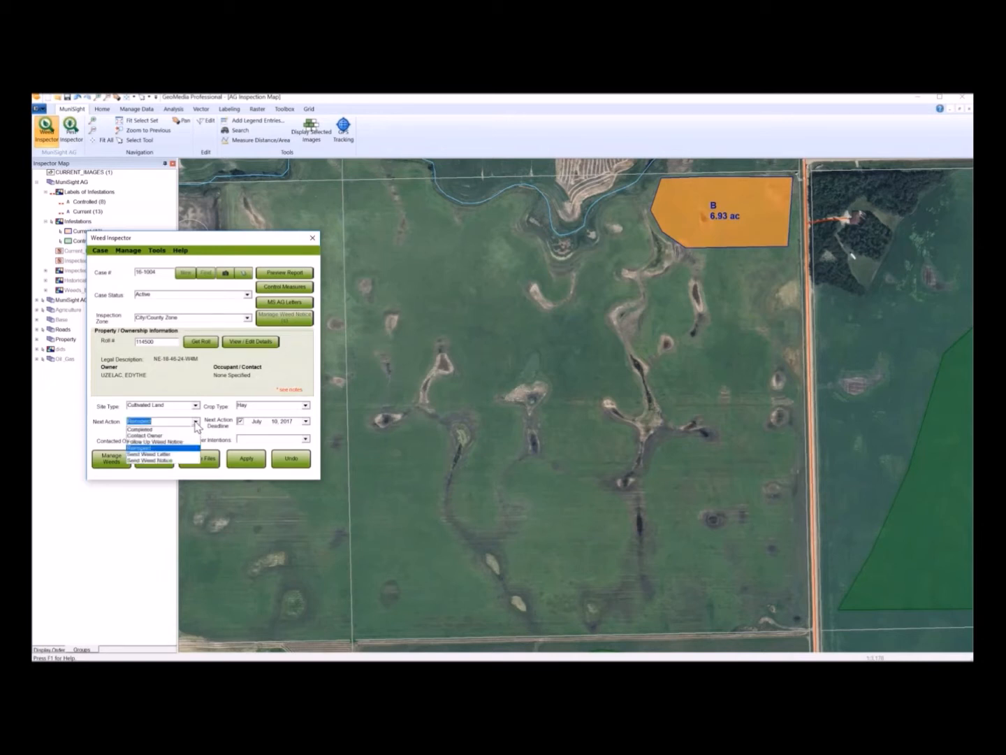
left_click(176, 461)
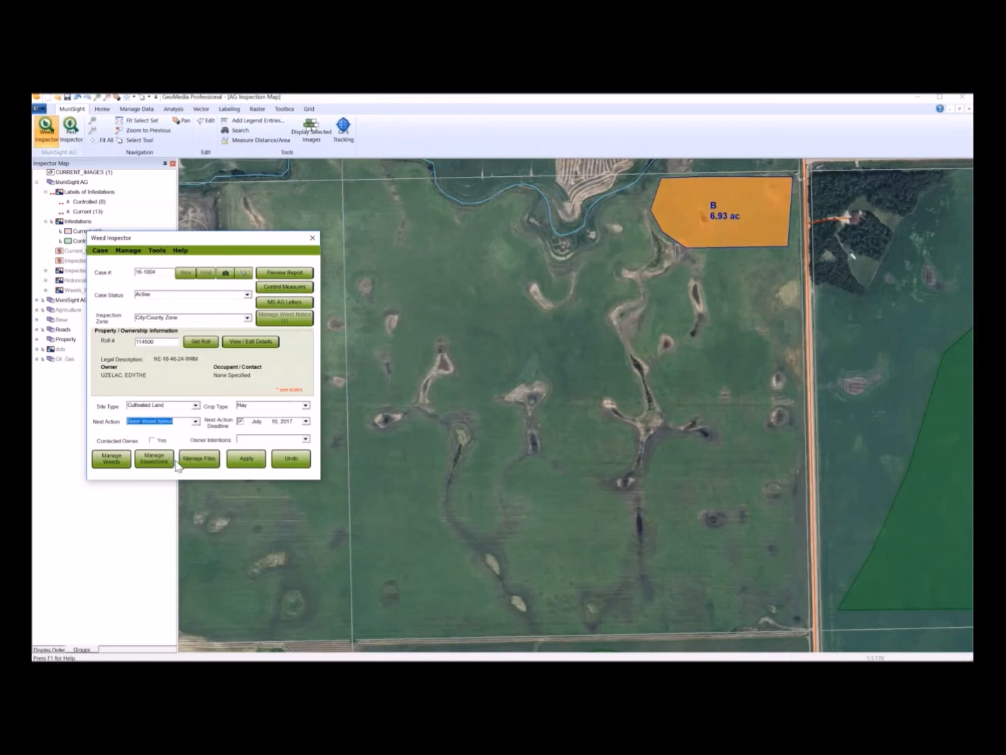
left_click(307, 421)
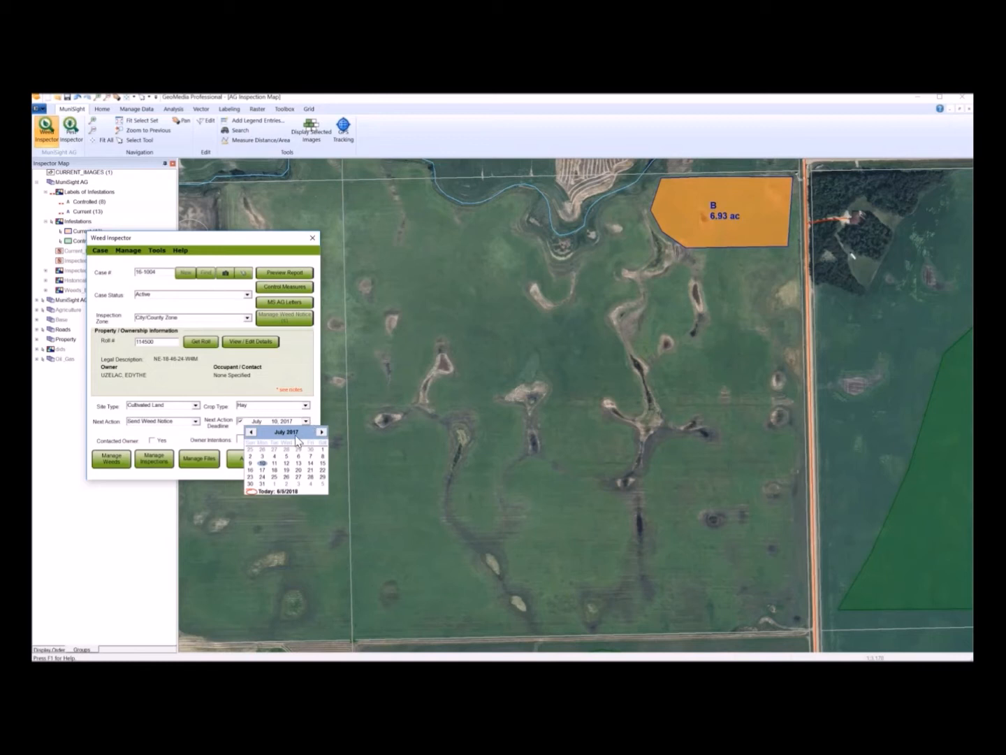
left_click(297, 432)
left_click(306, 428)
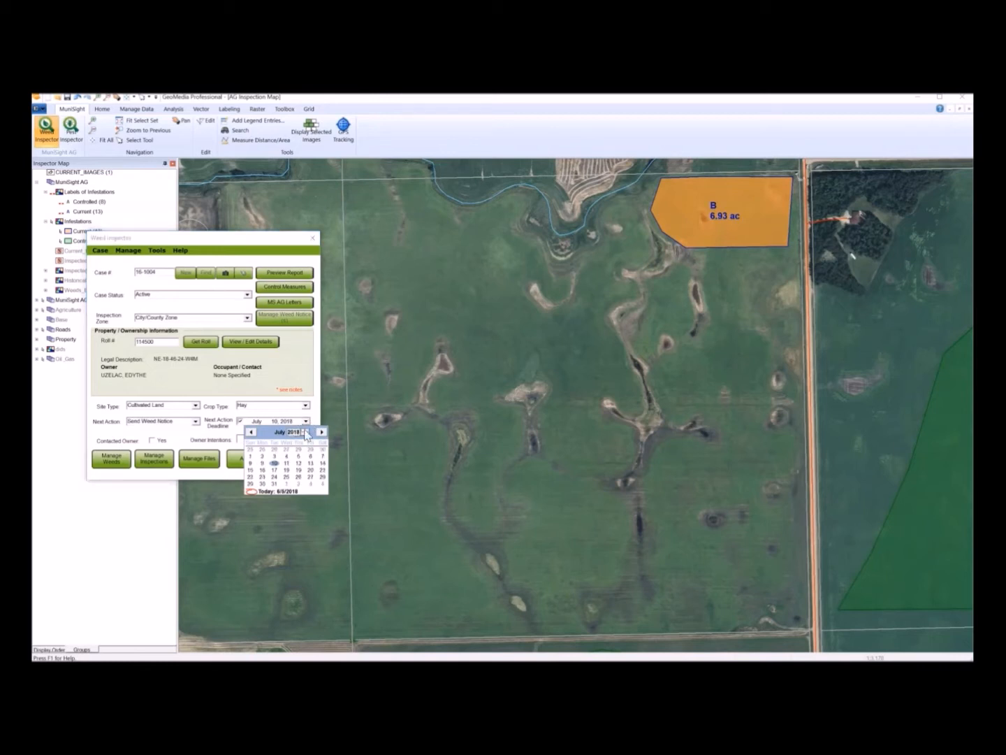
left_click(252, 433)
left_click(274, 463)
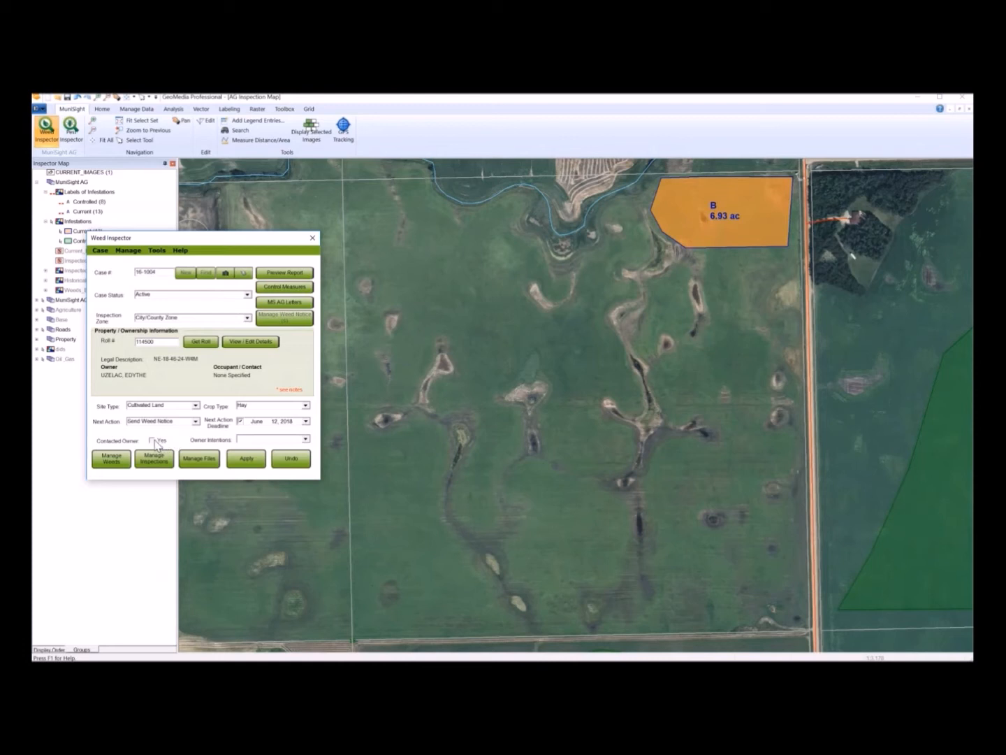
- Set the owner intentions to Spray and apply the case changes
left_click(305, 439)
left_click(266, 476)
left_click(247, 462)
- Preview the case report including inspection images and scroll through the generated report
left_click(279, 275)
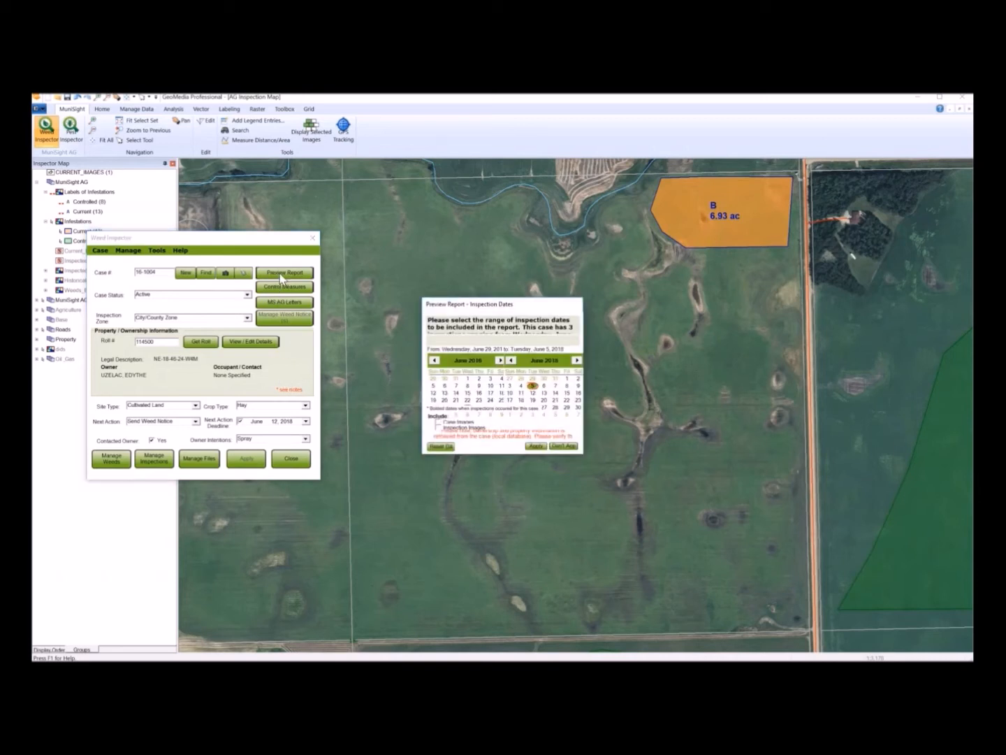
left_click(438, 428)
left_click(573, 445)
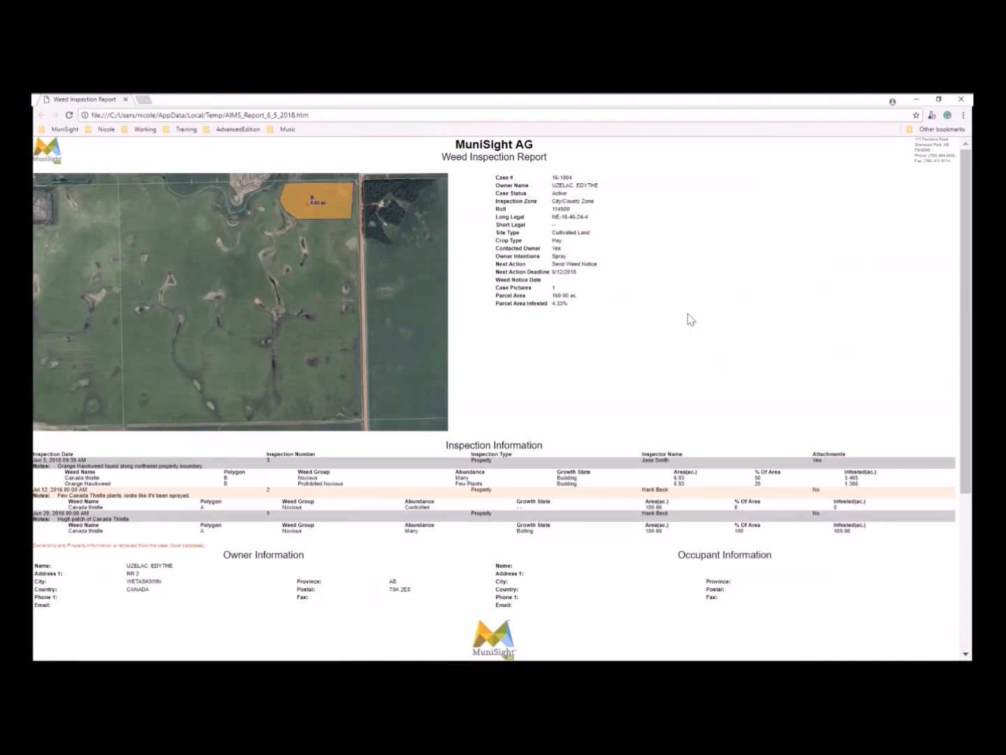
scroll(688, 313, "down", 3)
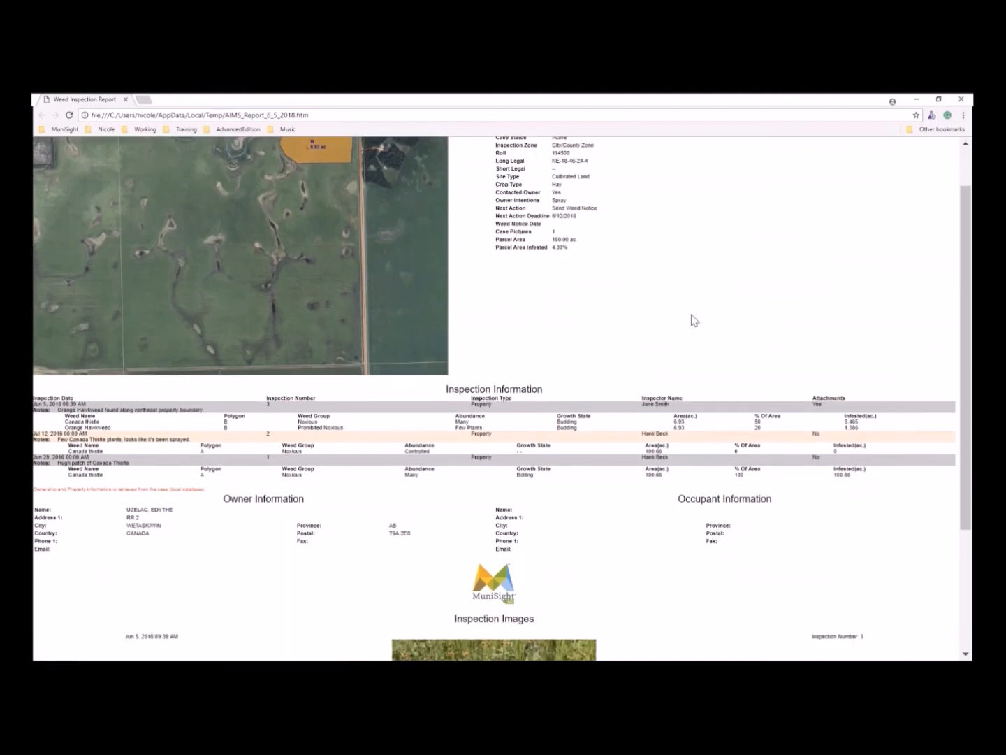